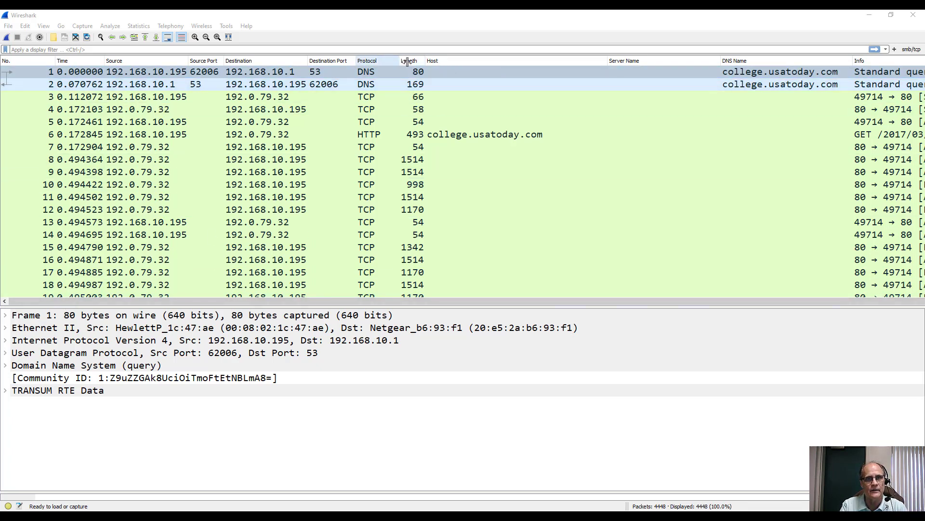
Step: In the column preferences, rename the Source Port column title to Src Port
right_click(472, 65)
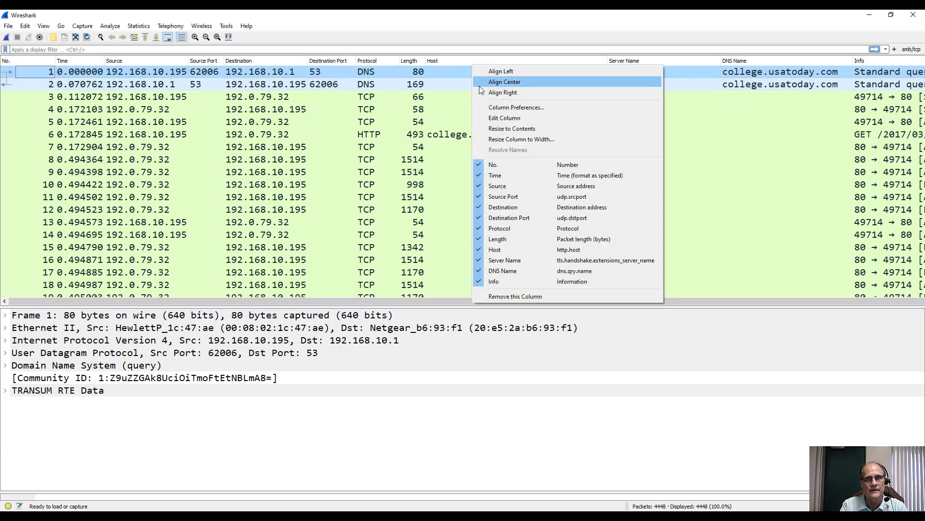
left_click(483, 108)
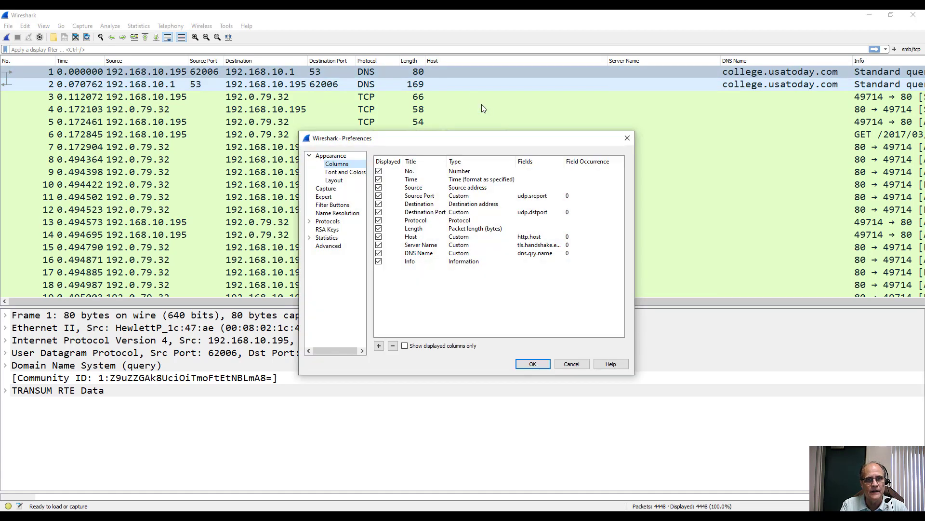
double_click(416, 196)
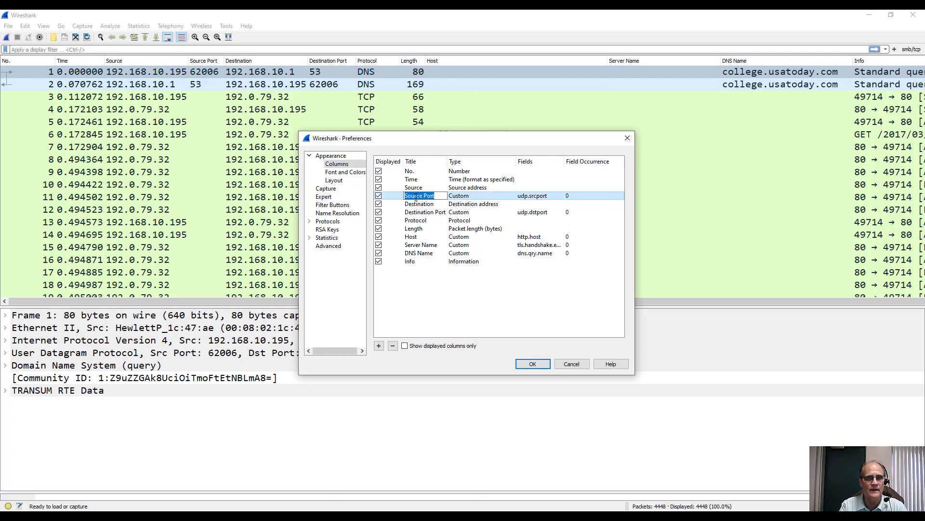
left_click(408, 198)
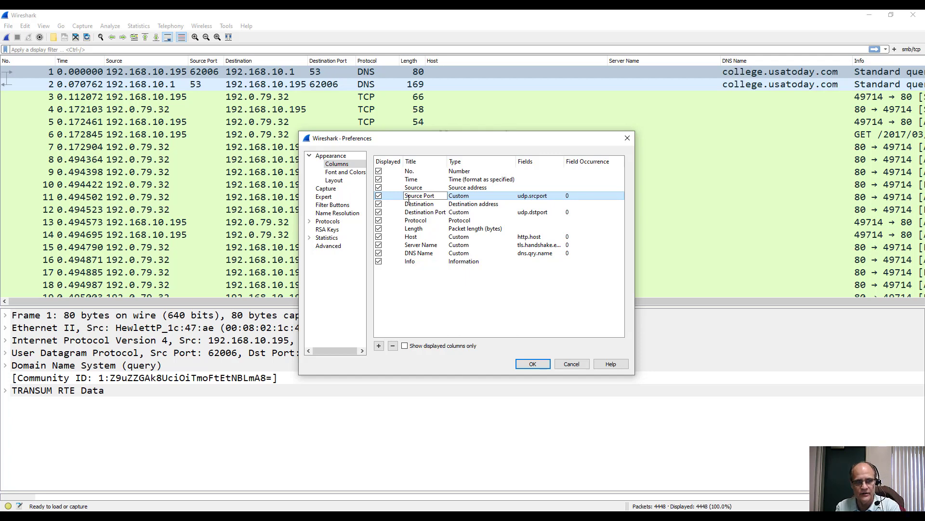
key("Delete")
key("Delete")
key("Delete")
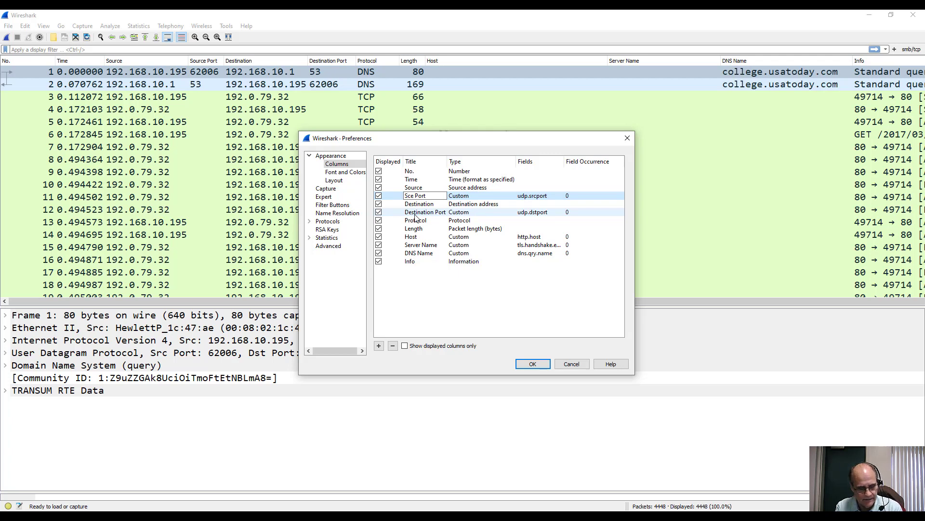
type("r")
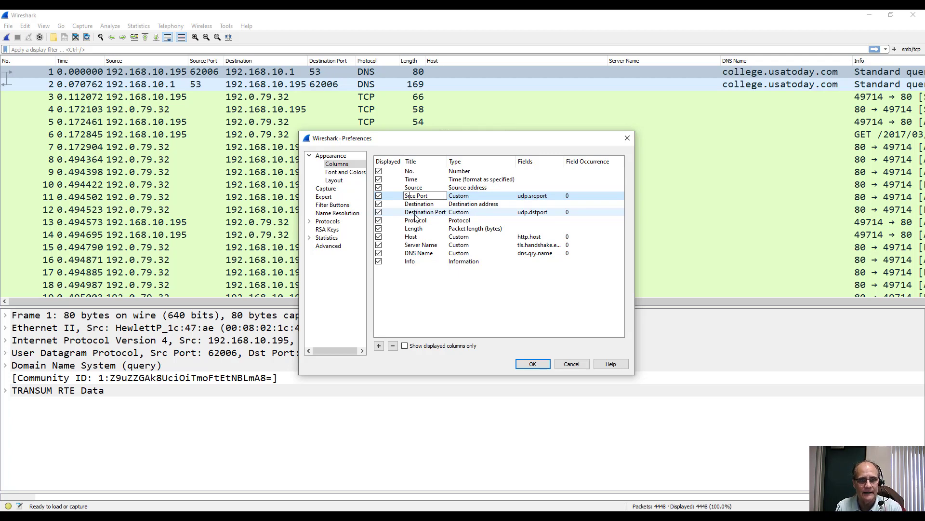
key("Delete")
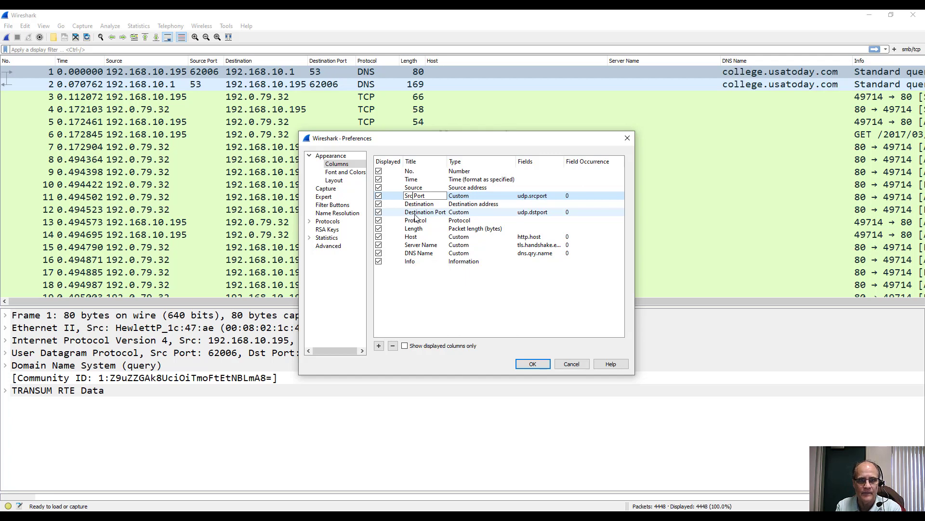
Step: Rename the Destination Port column title to Dst Port and apply the column preferences
double_click(415, 214)
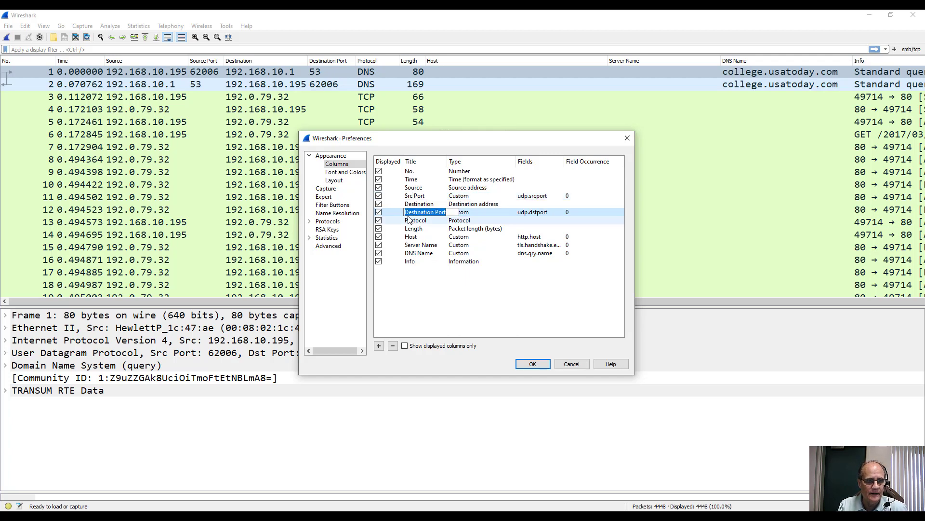
left_click(410, 213)
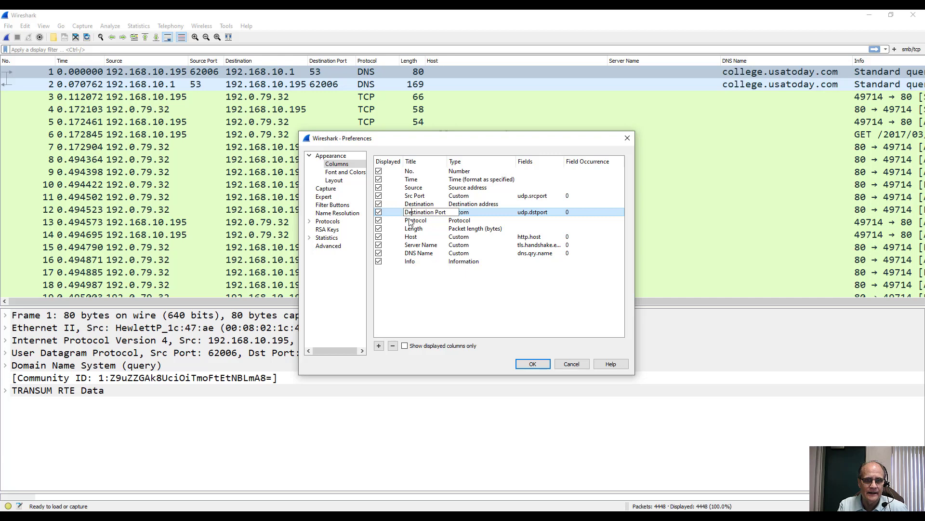
key("BackSpace")
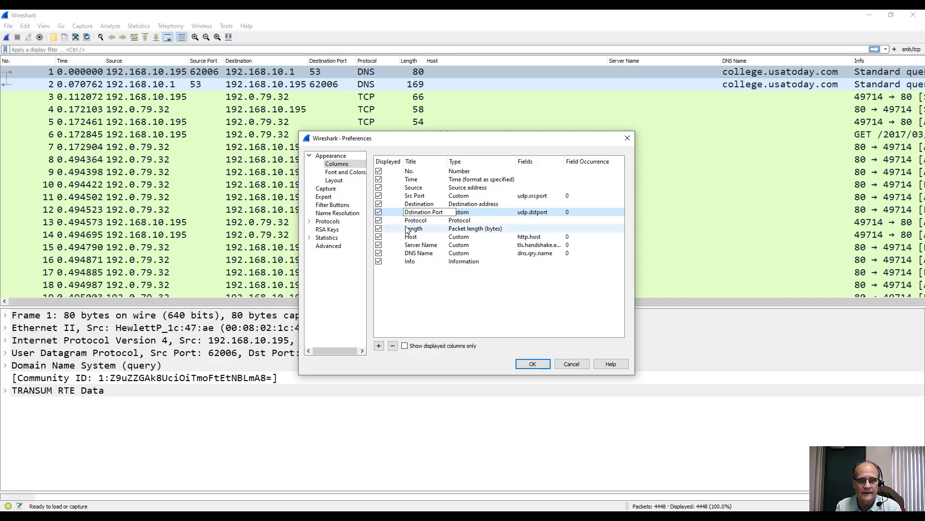
key("Delete")
key("Delete")
key("Delete")
key("Delete")
key("Delete")
key("Delete")
key("Delete")
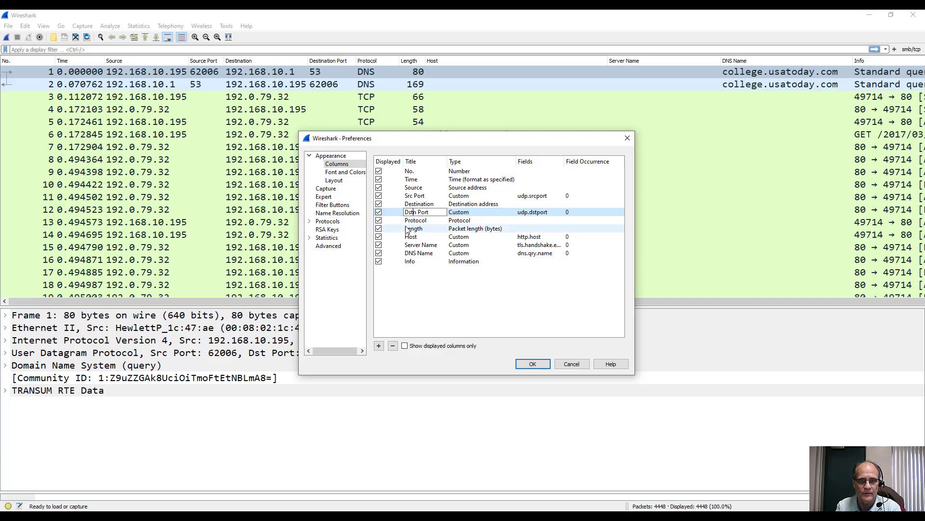
key("Return")
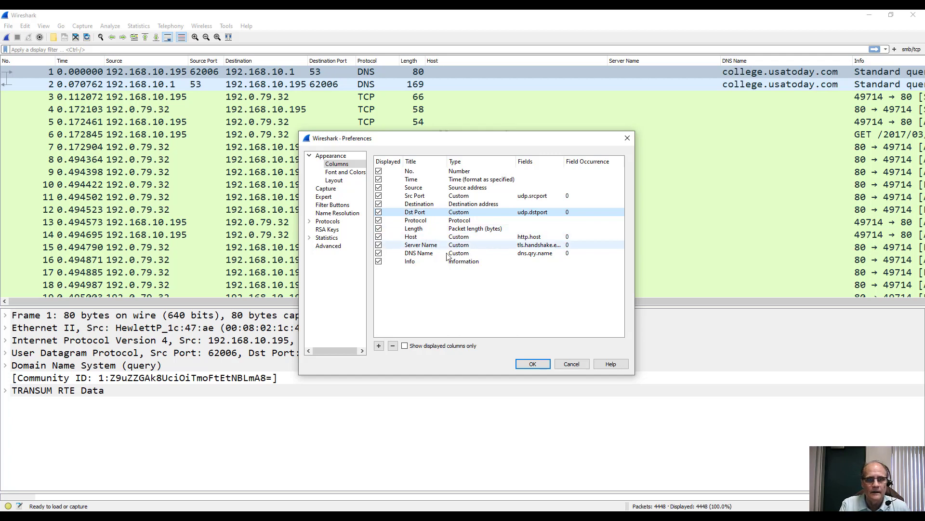
left_click(530, 363)
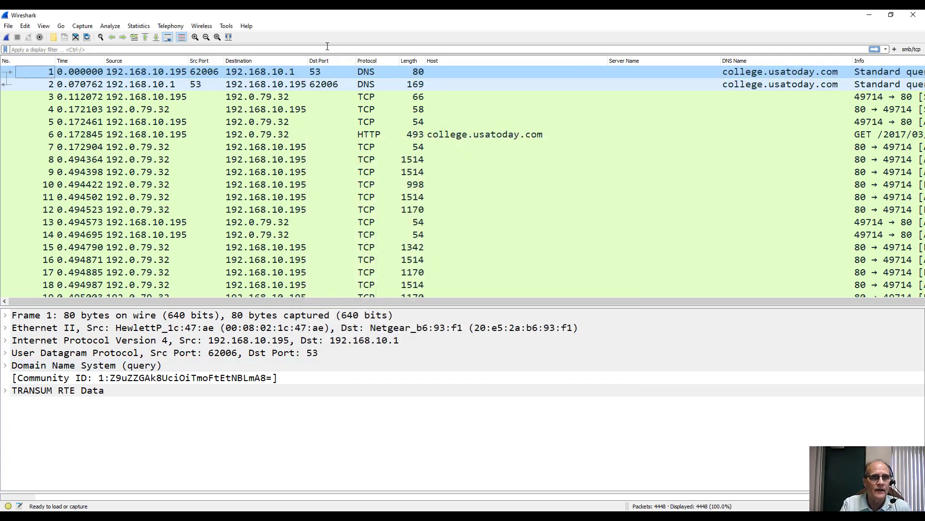
Step: Narrow the Dst Port and Src Port columns in the packet list to fit their contents
left_click_drag(357, 59, 341, 58)
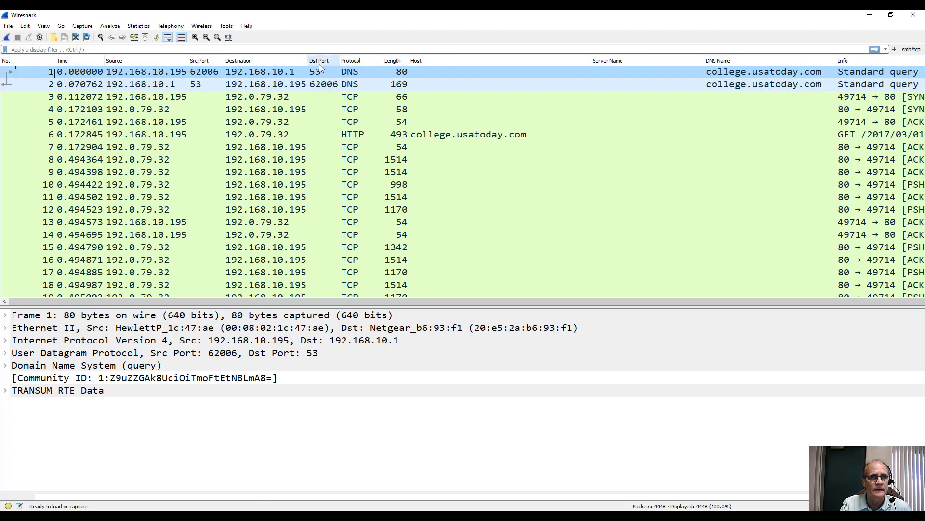
left_click_drag(225, 63, 222, 63)
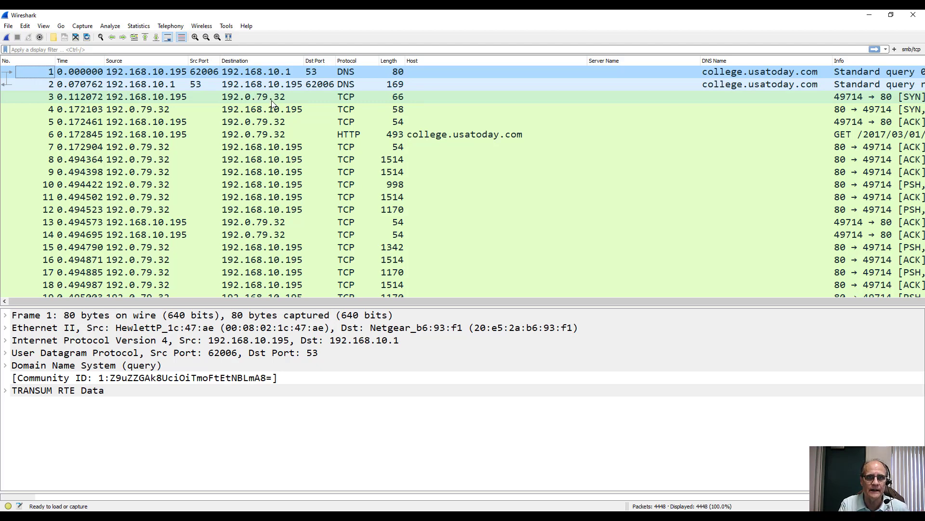
Step: In the column preferences, extend the Host column's field to http.host || tls.handshake.extensions_server_name, copying the second field name from the Server Name column
right_click(461, 64)
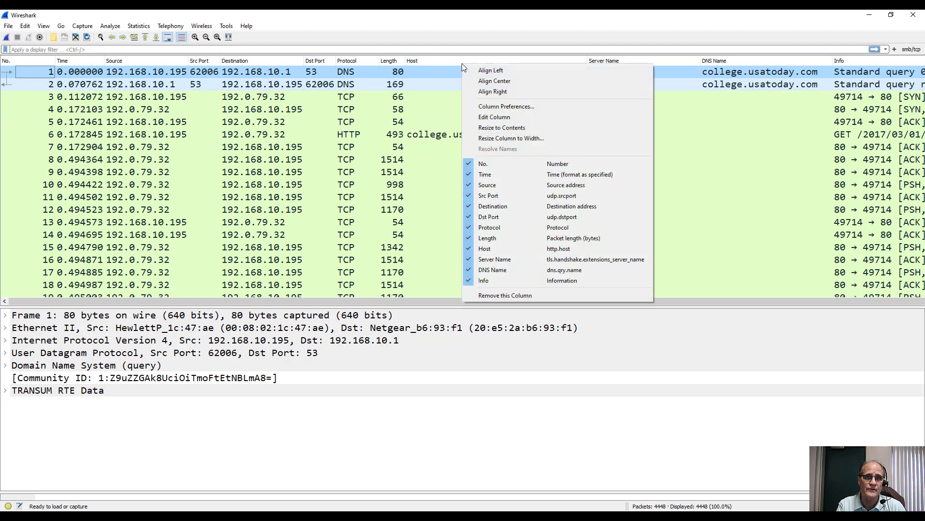
left_click(488, 106)
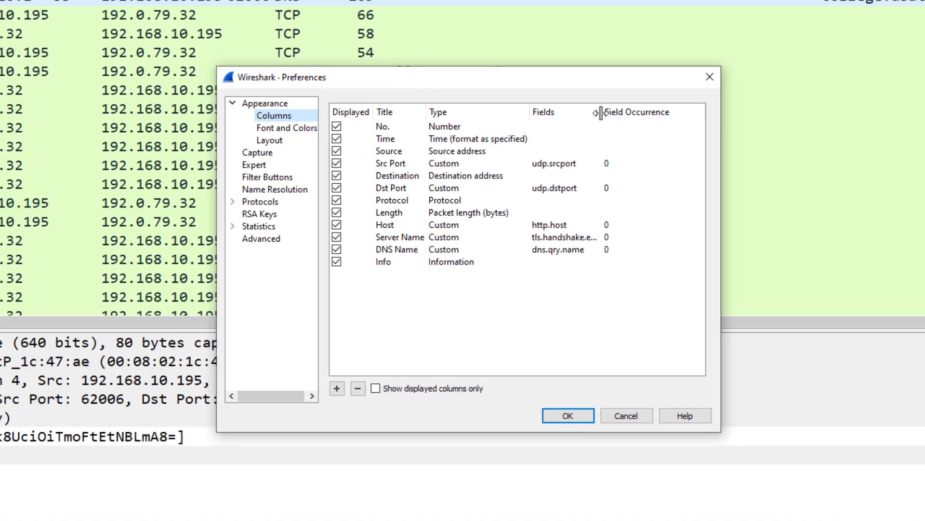
left_click_drag(579, 137, 613, 136)
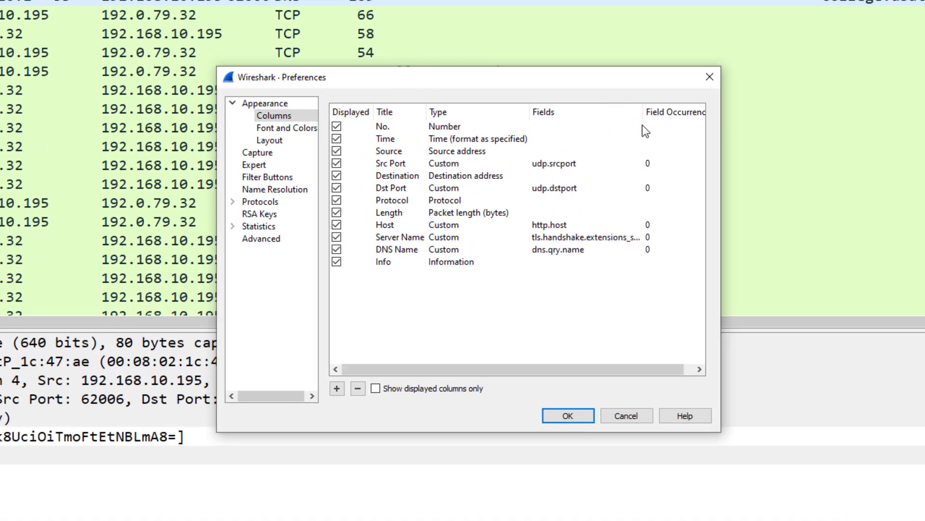
double_click(545, 239)
key("ctrl+c")
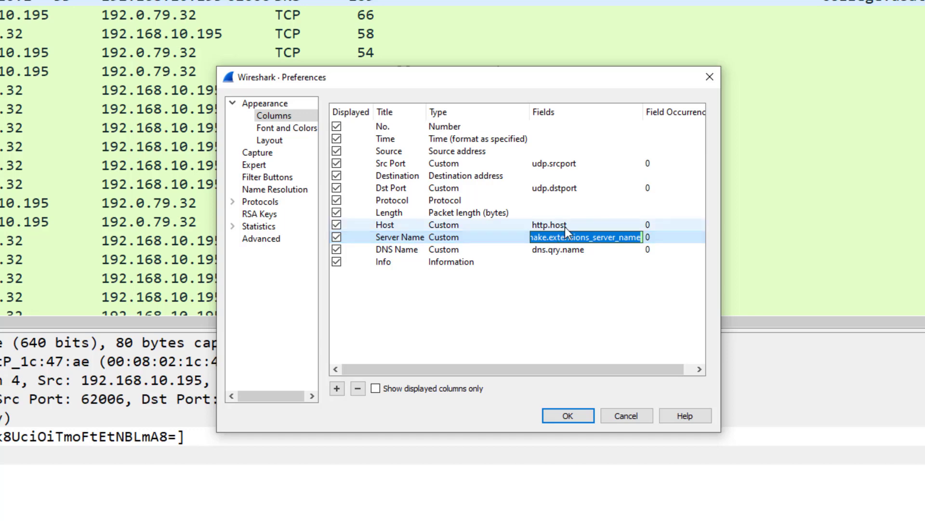
double_click(564, 225)
left_click(579, 225)
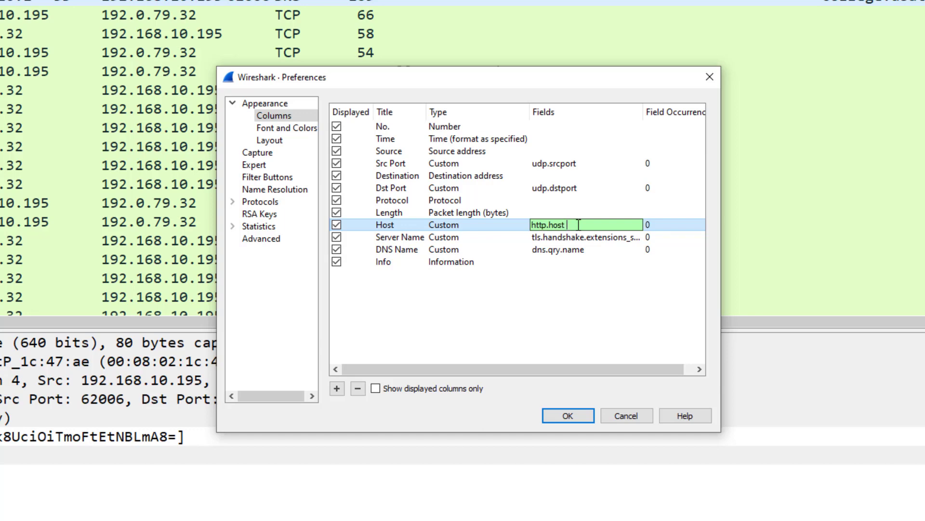
type("||")
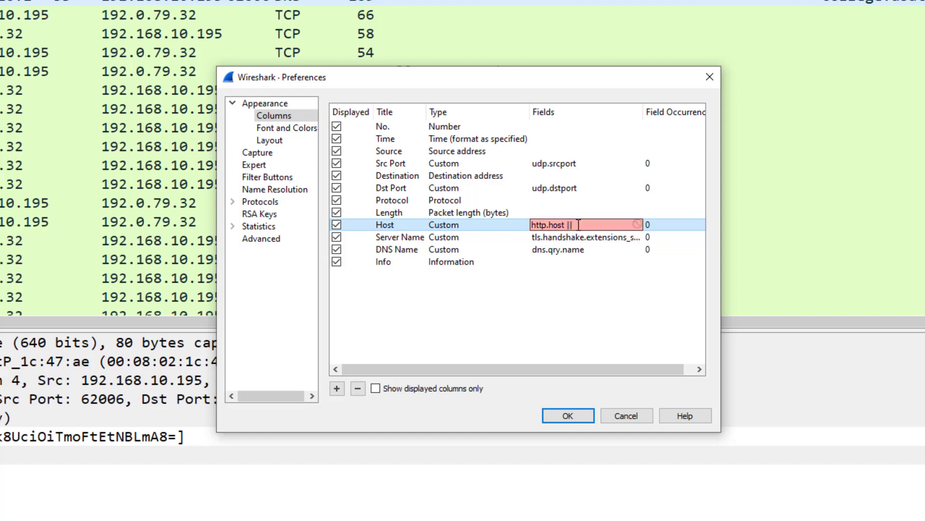
key("ctrl+v")
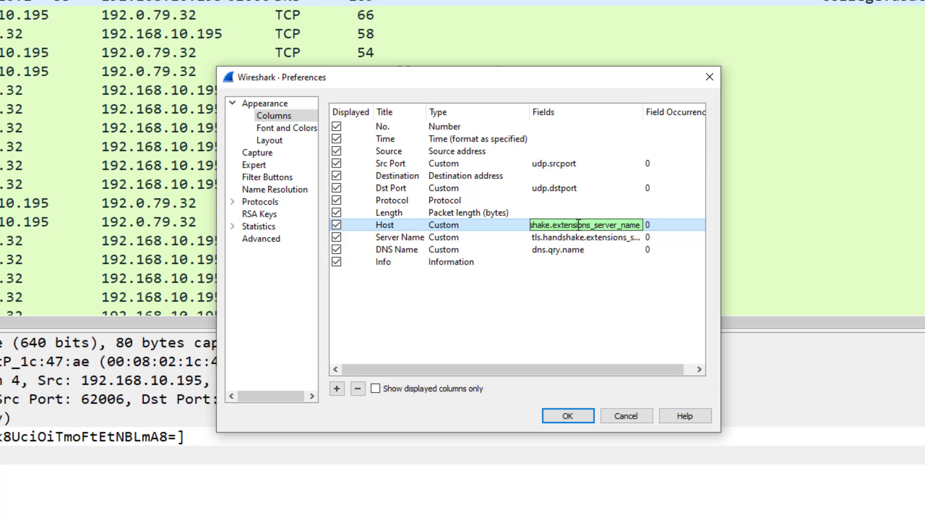
key("Return")
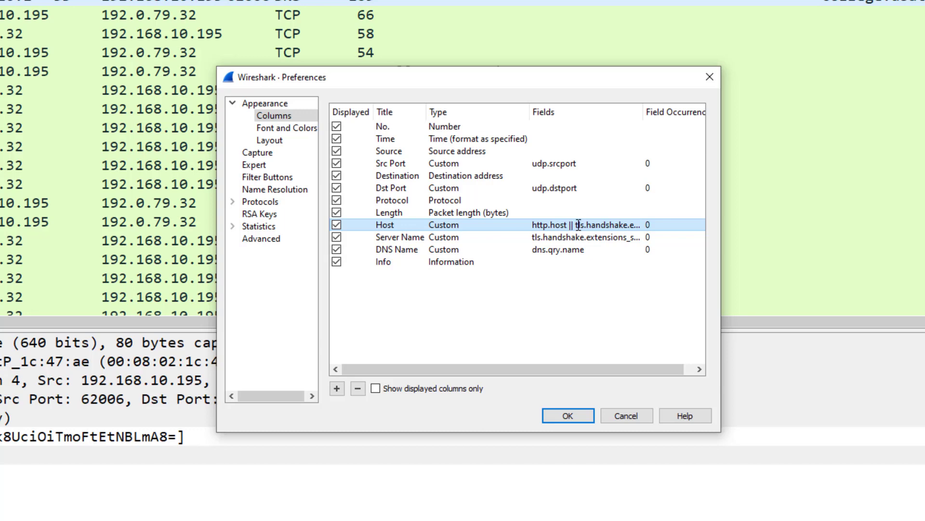
Step: Delete the Server Name column from the column preferences and apply the changes
left_click(349, 238)
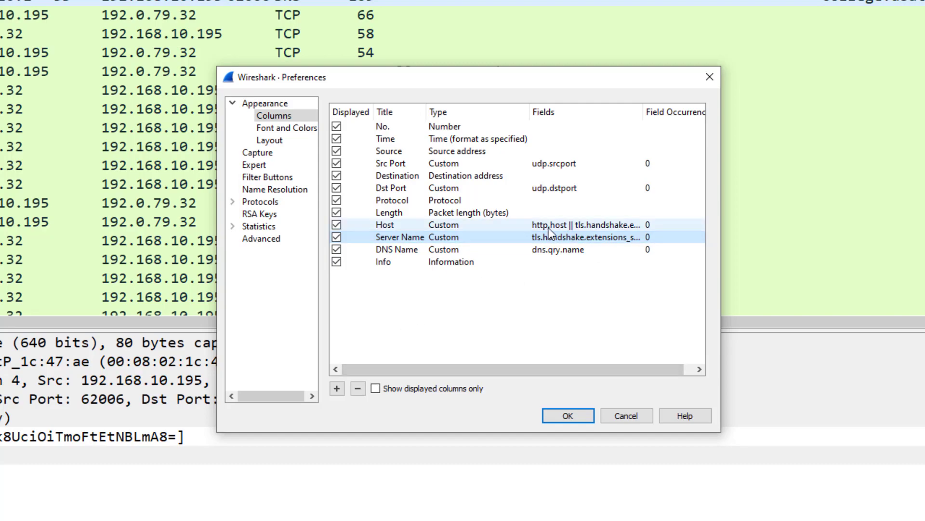
left_click(358, 388)
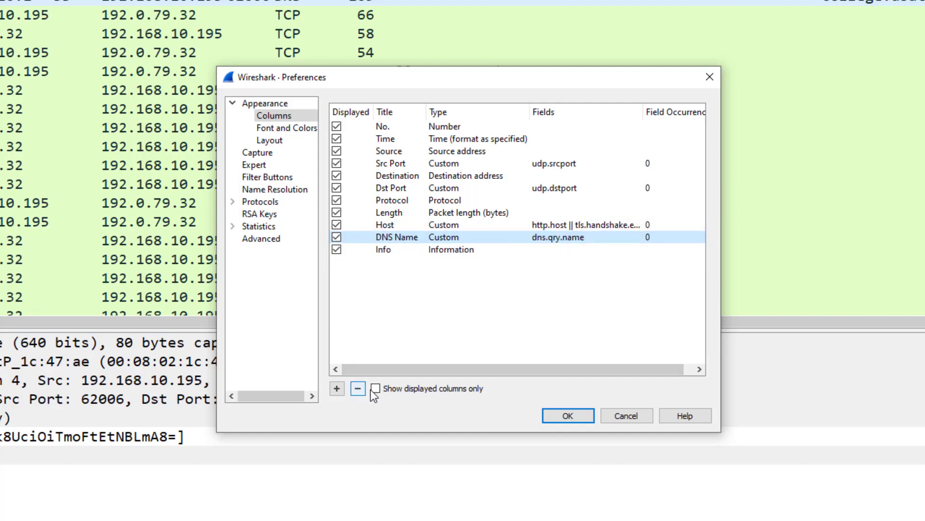
left_click(569, 416)
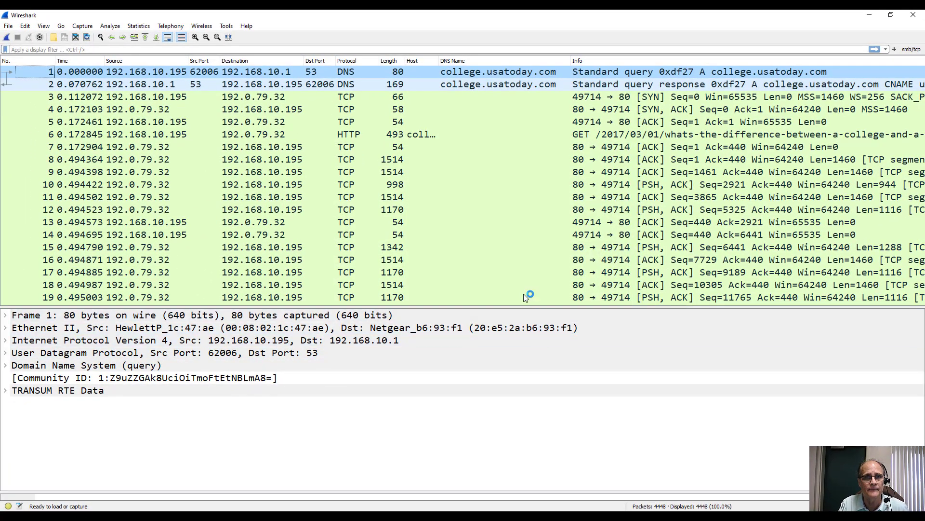
Step: Widen the Host column in the packet list and hide the DNS Name column
scroll(537, 111, "down", 7)
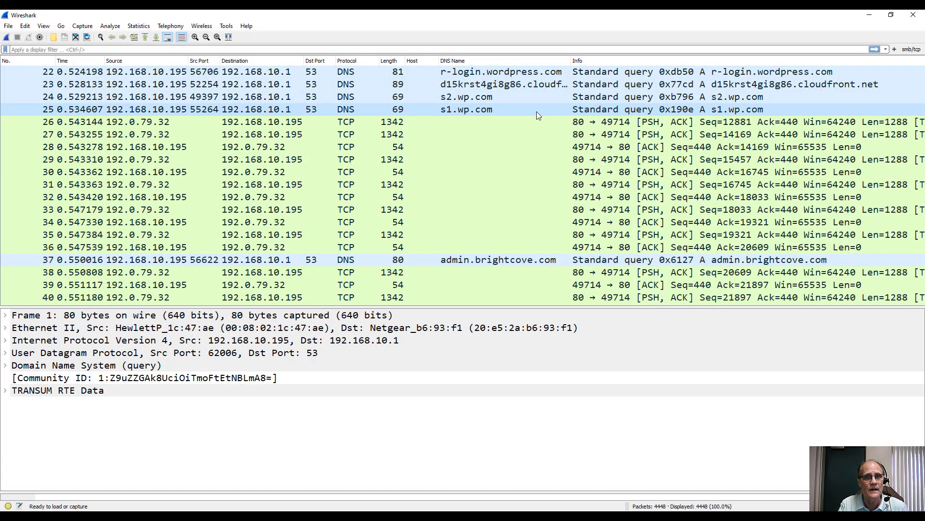
scroll(537, 111, "up", 3)
scroll(536, 111, "down", 17)
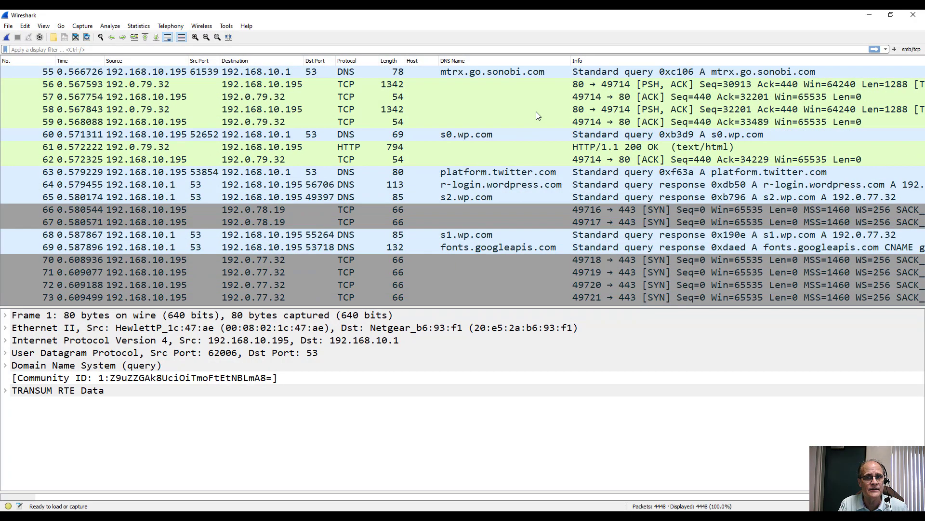
scroll(536, 112, "up", 20)
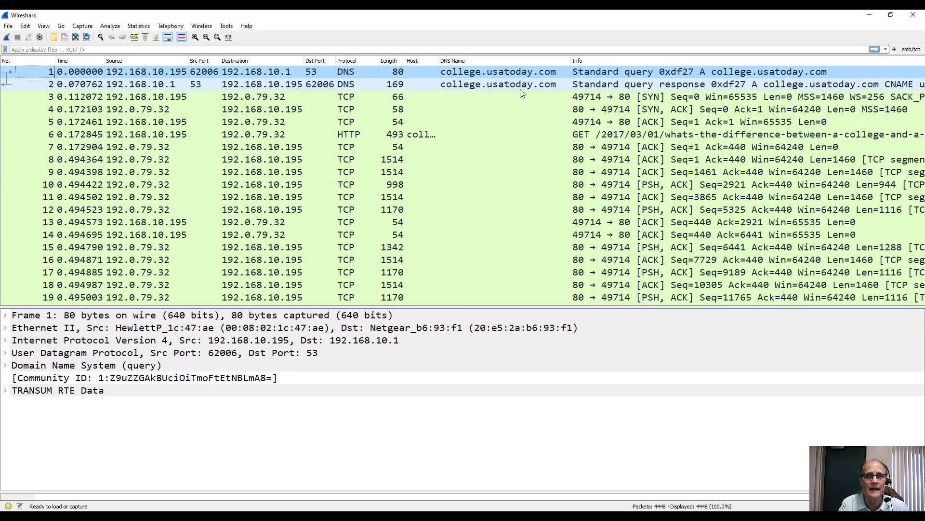
left_click_drag(439, 63, 523, 64)
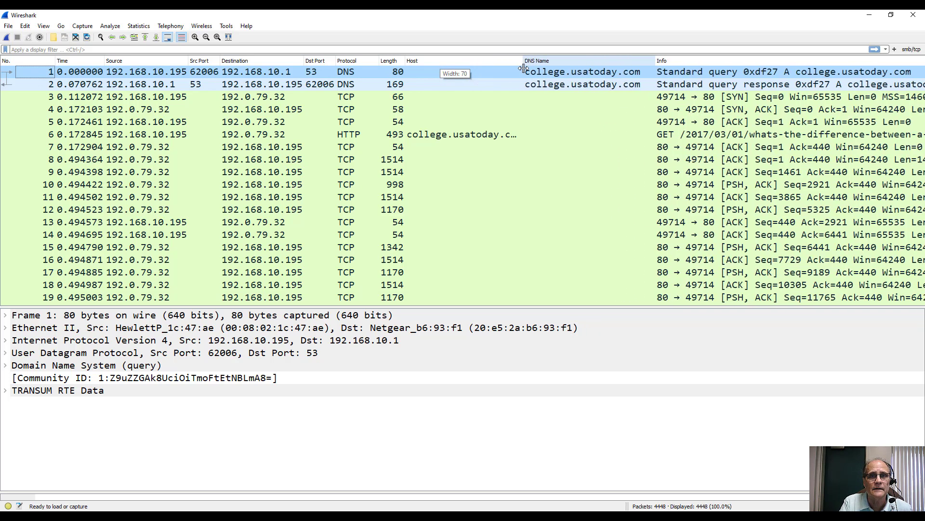
right_click(571, 60)
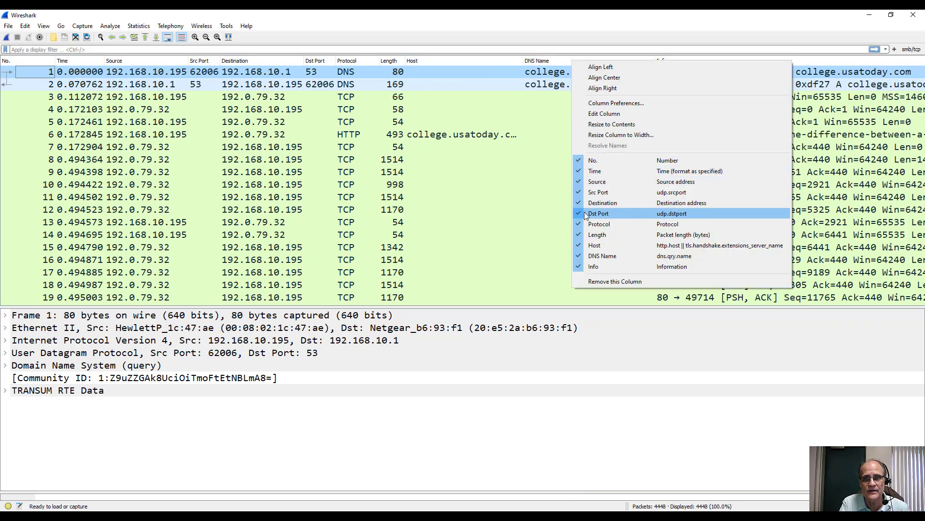
left_click(578, 256)
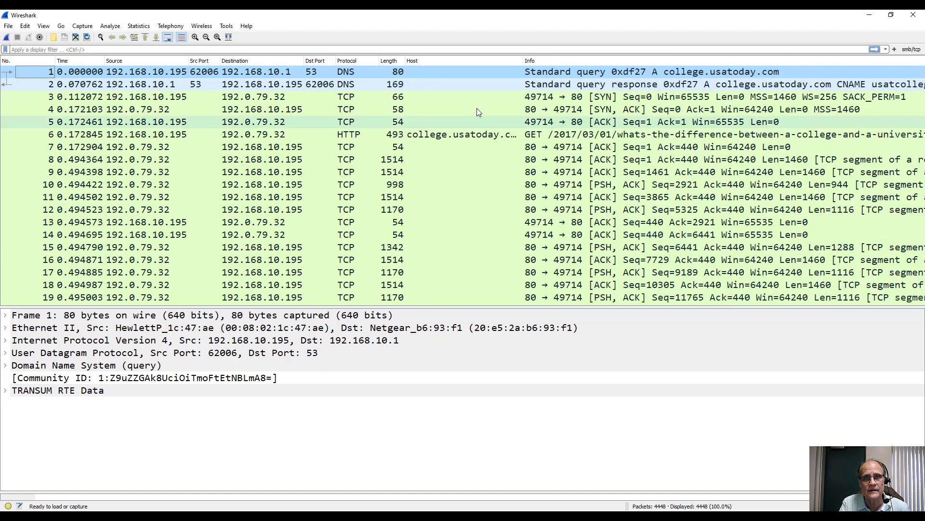
Step: Sort the packet list by Host in both directions and restore ascending packet number order
left_click(483, 62)
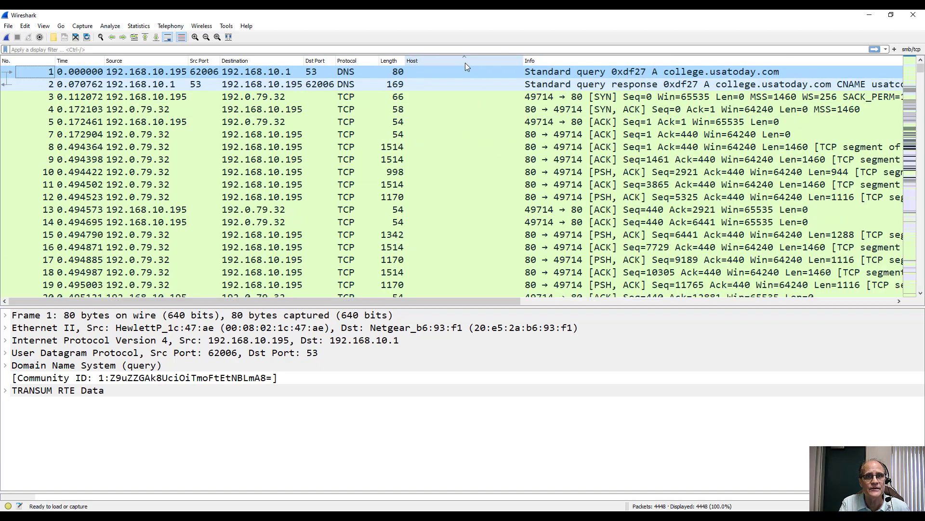
left_click(458, 62)
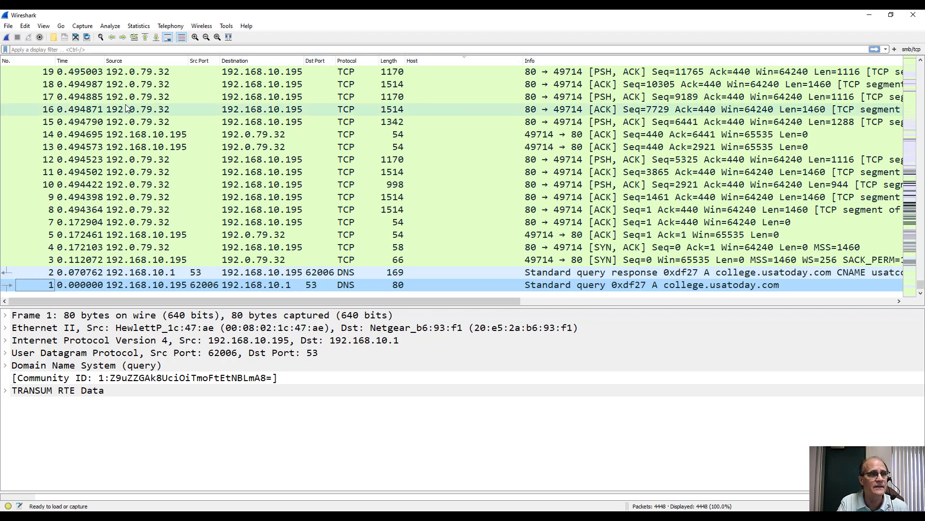
left_click(51, 61)
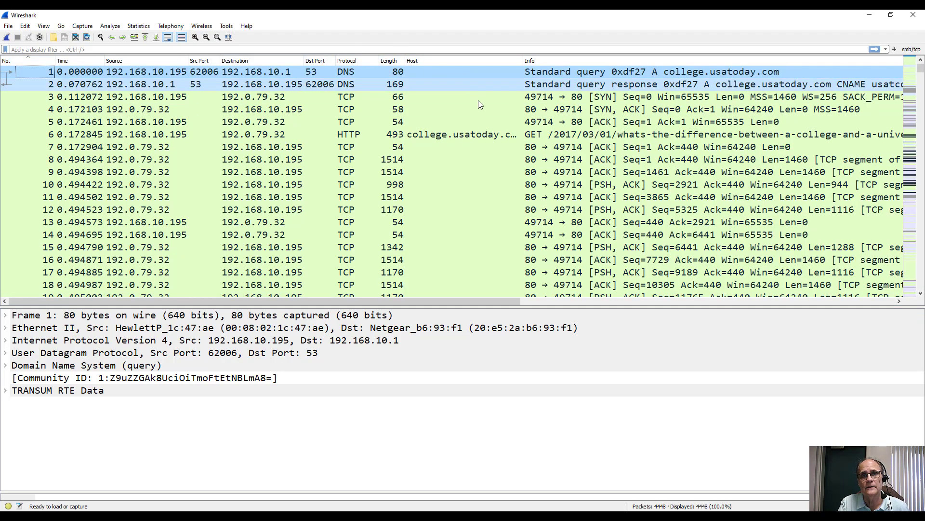
Step: Examine the Host column entries for HTTP requests and TLS Client Hello packets throughout the packet list
scroll(478, 100, "down", 6)
scroll(486, 126, "down", 20)
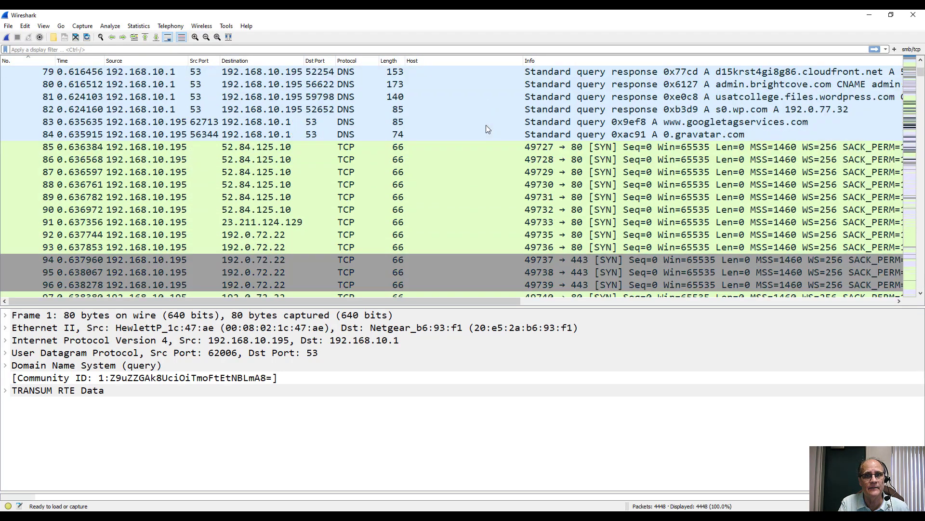
scroll(485, 125, "down", 10)
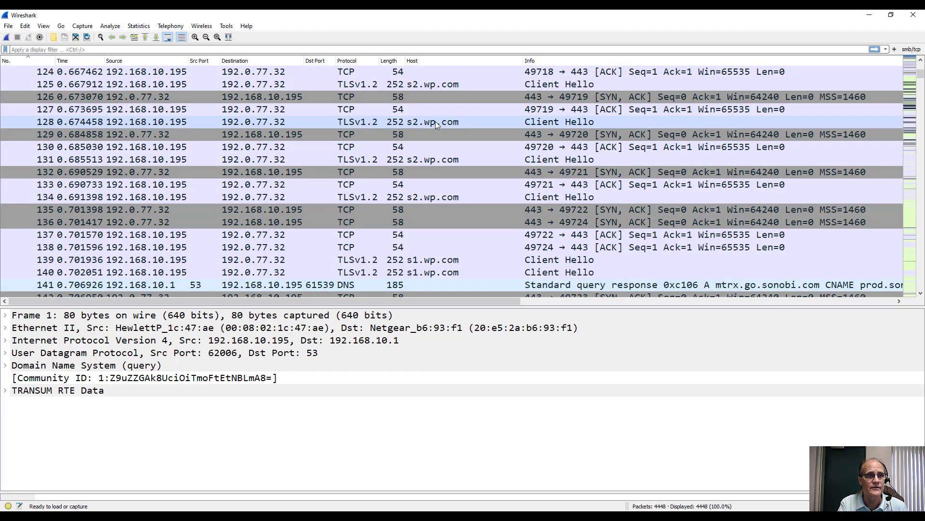
scroll(448, 122, "up", 11)
middle_click(448, 122)
scroll(448, 122, "up", 20)
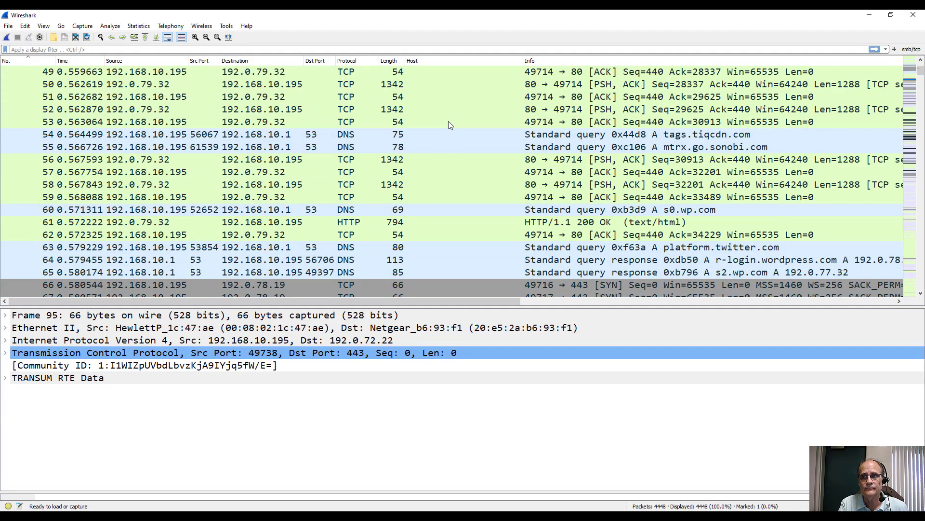
middle_click(450, 122)
scroll(452, 121, "up", 6)
scroll(452, 126, "up", 2)
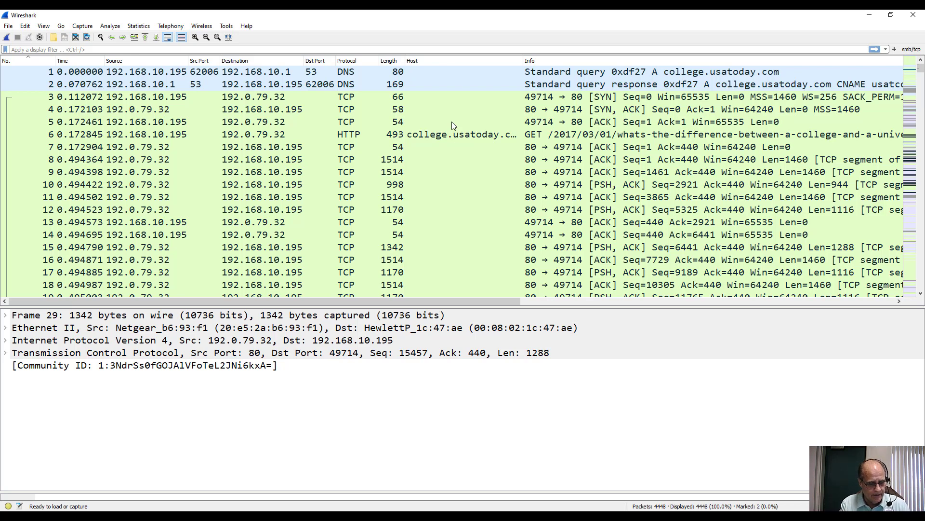
Step: Open Notepad and write the labels Equals, And and Or, separated by blank lines
key("super")
type("note")
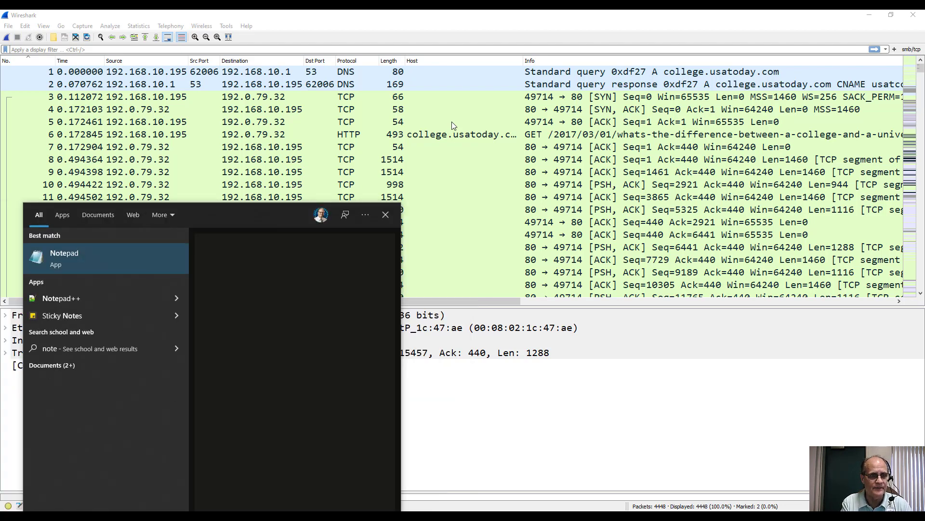
key("Return")
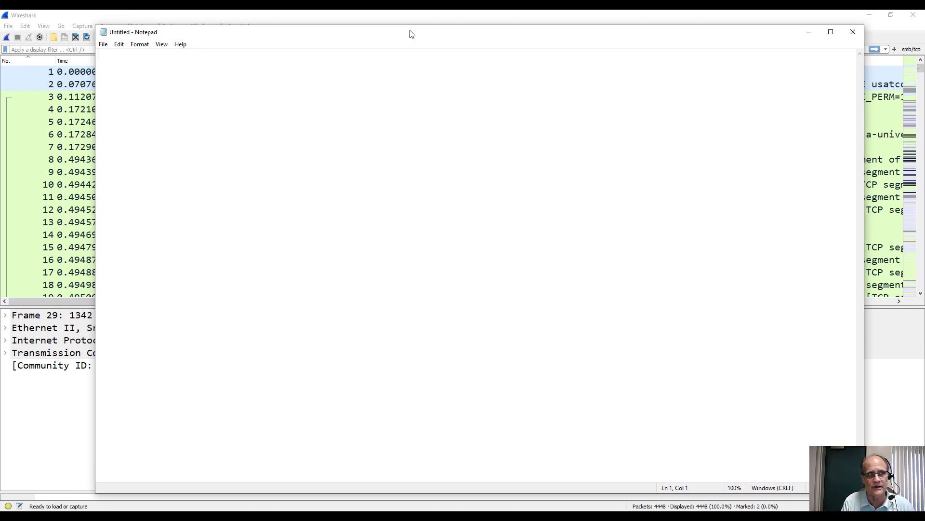
type("Equals")
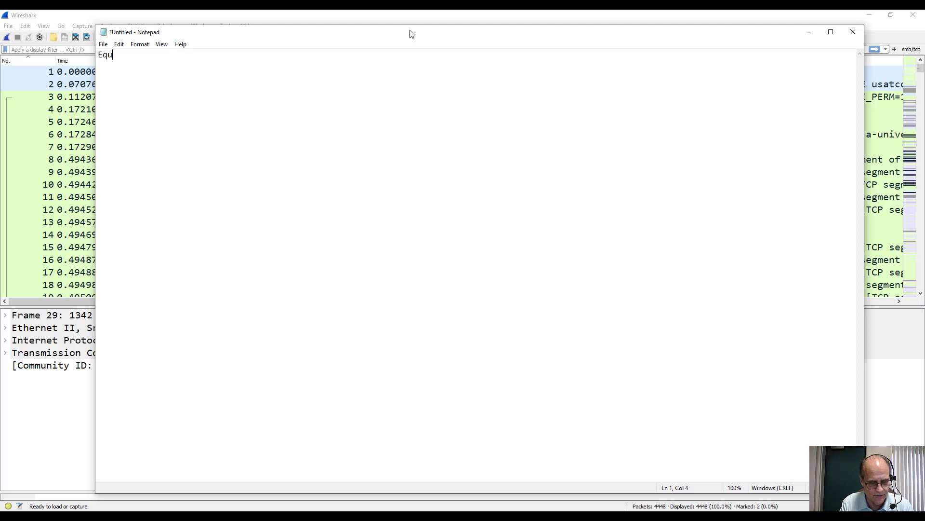
key("Return")
key("Return")
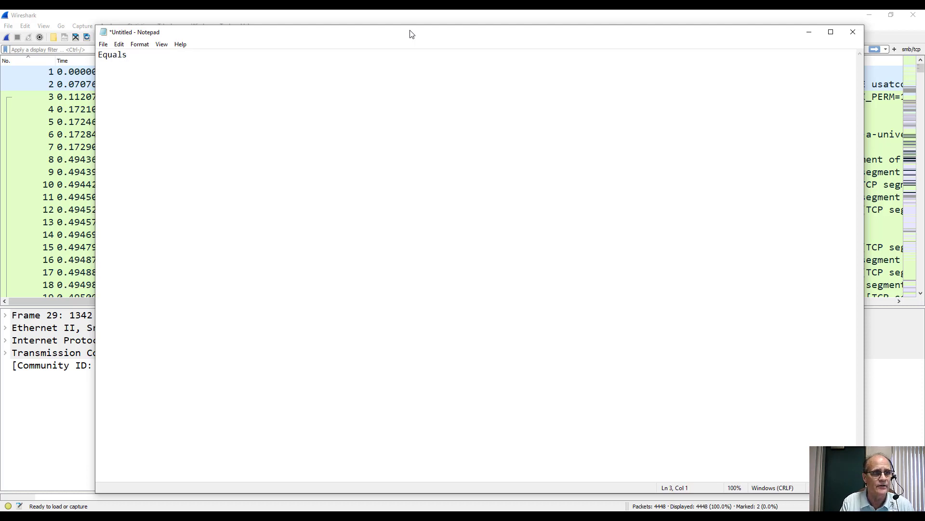
type("And")
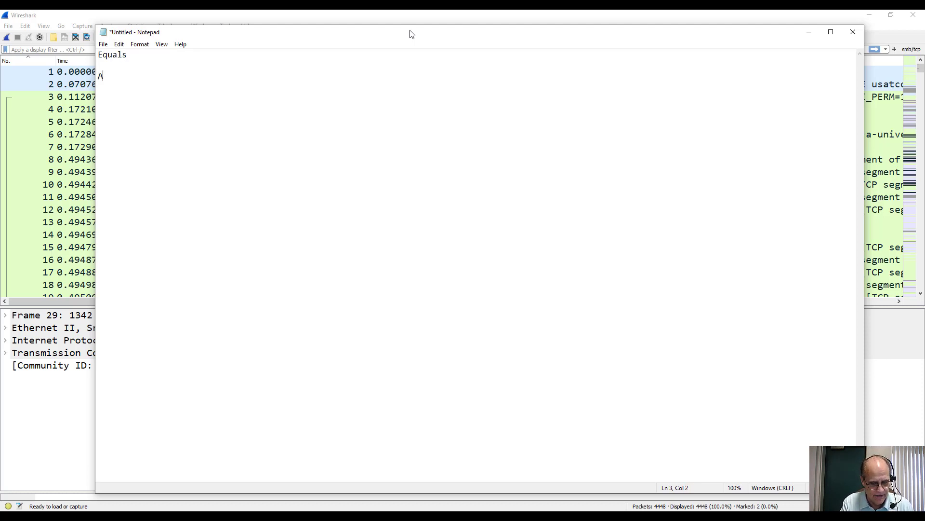
key("Return")
key("Return")
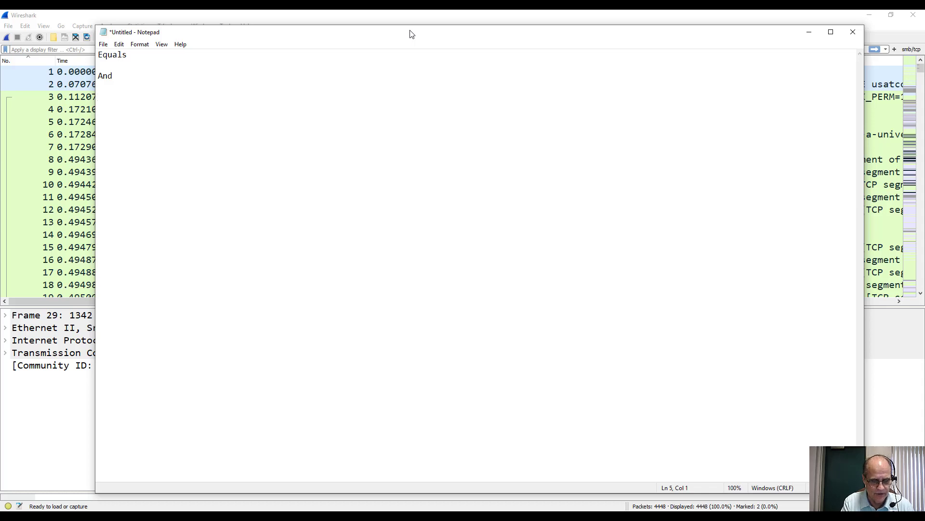
type("Or")
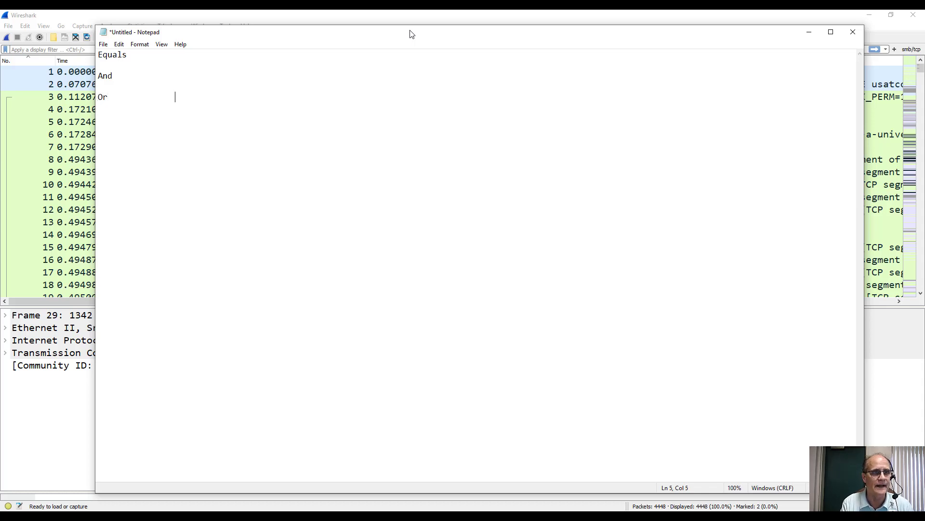
Step: Add "== or eq" after Equals on the first line of the note
key("Up")
key("Up")
key("Up")
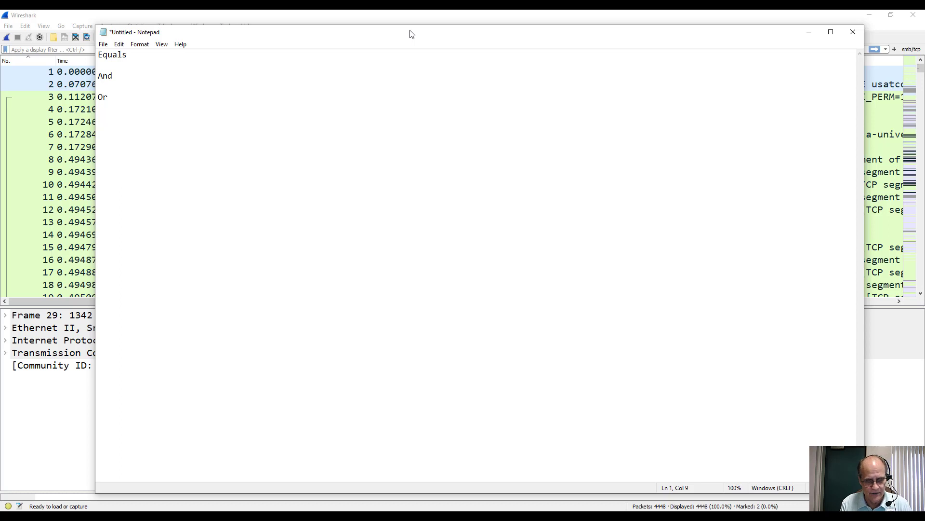
type("==")
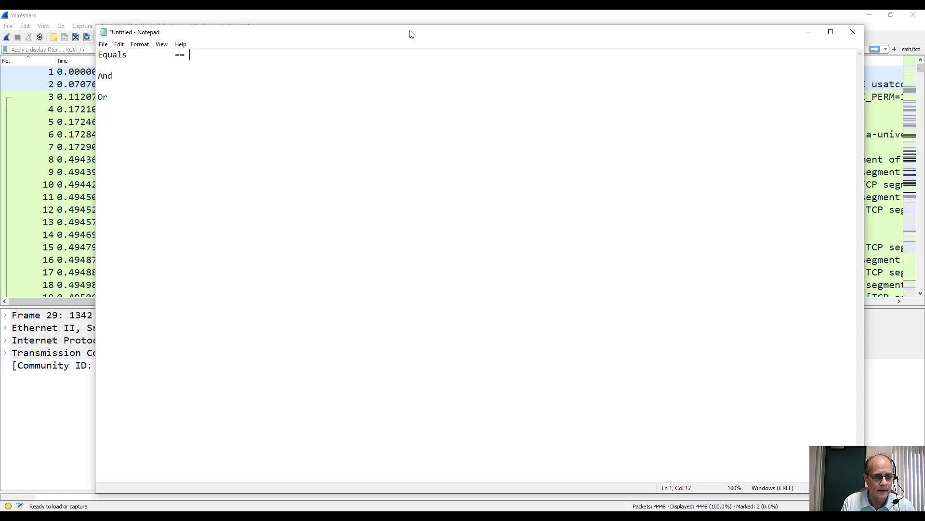
type(" or ")
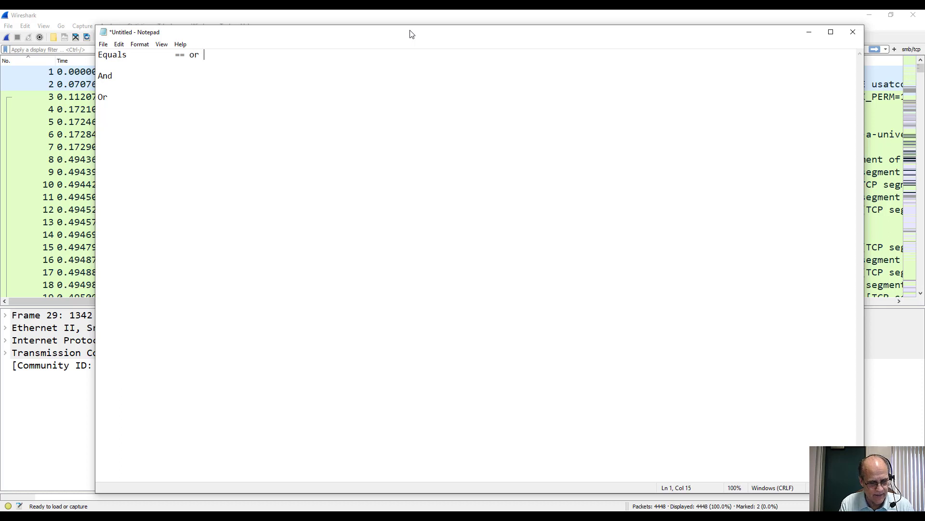
type("eq")
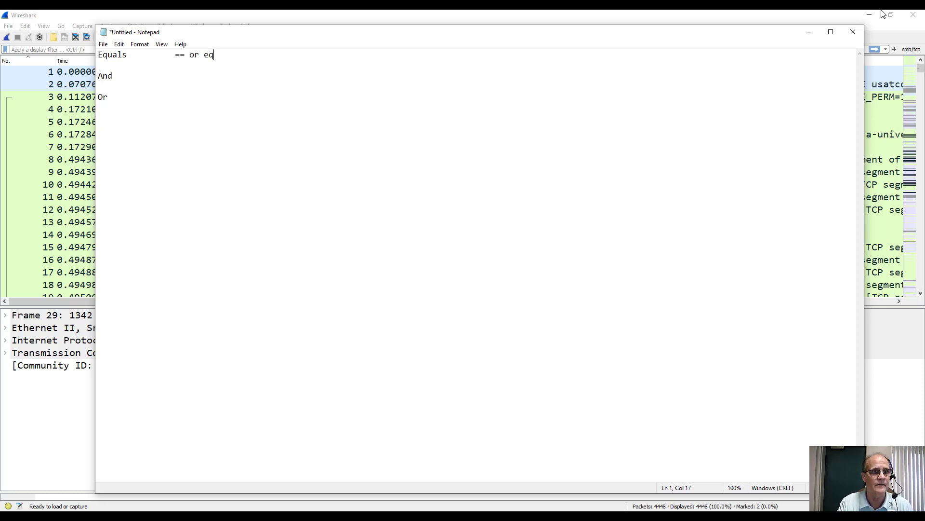
Step: Set the Notepad font size to 24 and shrink the window to fit the short note
left_click(150, 45)
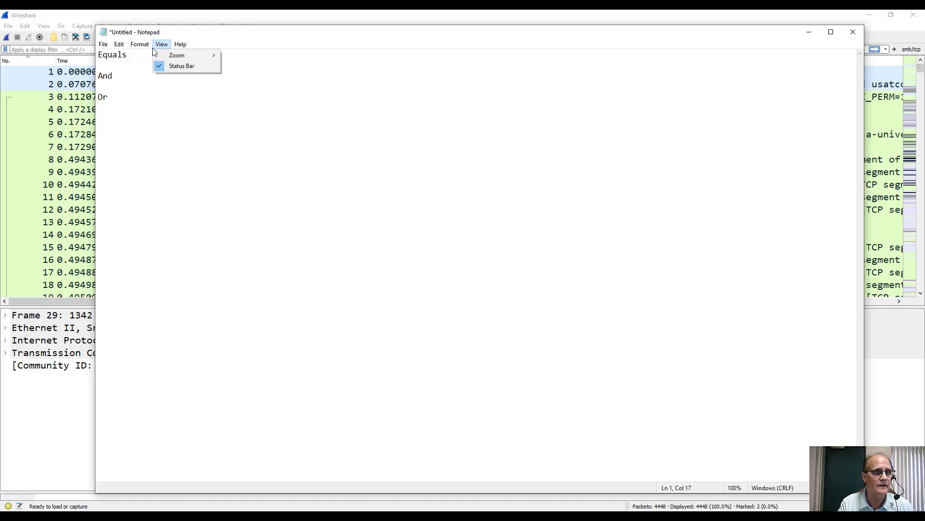
left_click(146, 66)
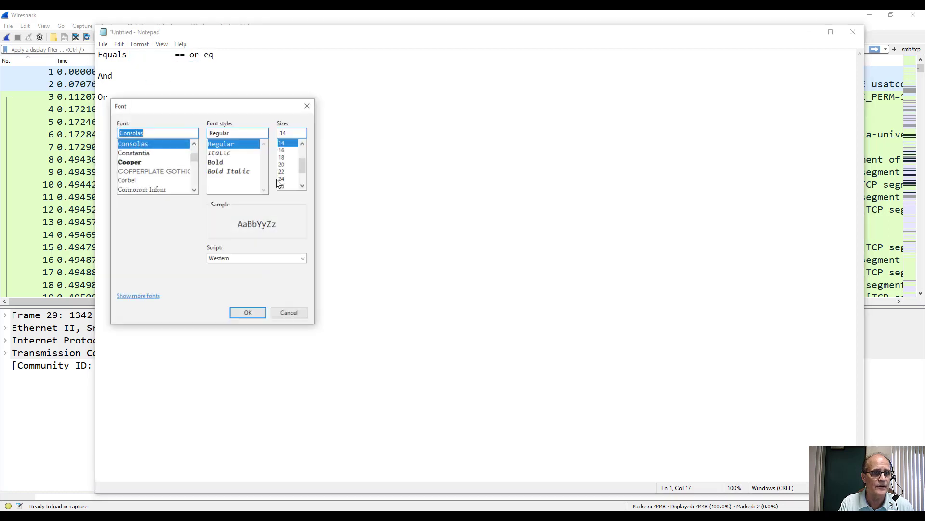
left_click(283, 186)
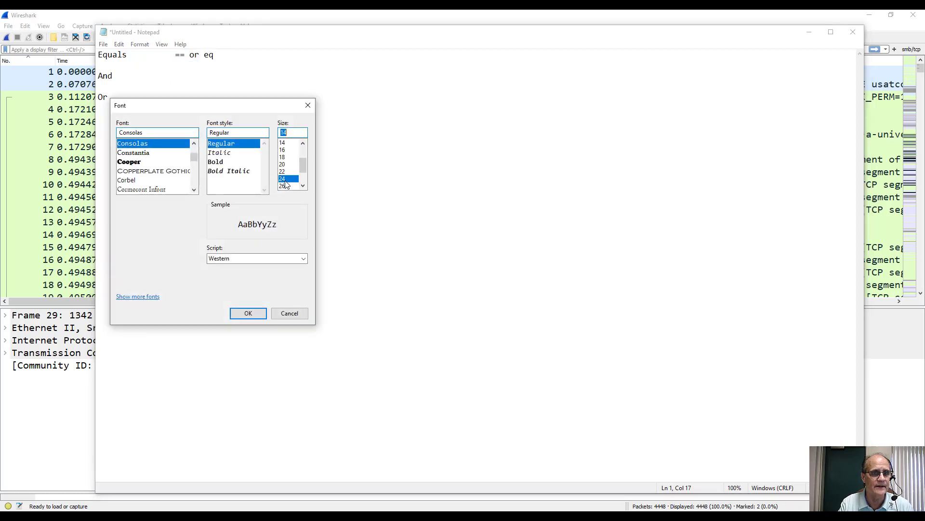
left_click(246, 313)
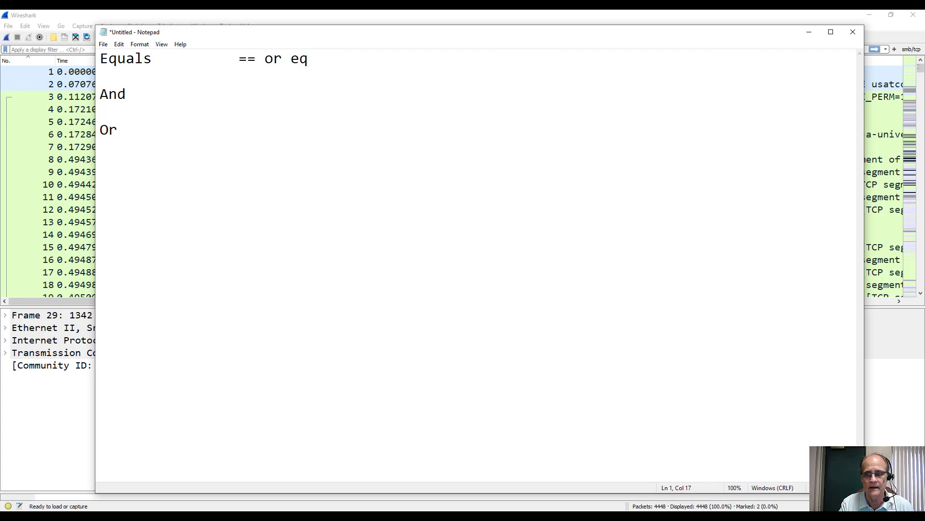
left_click_drag(862, 491, 516, 246)
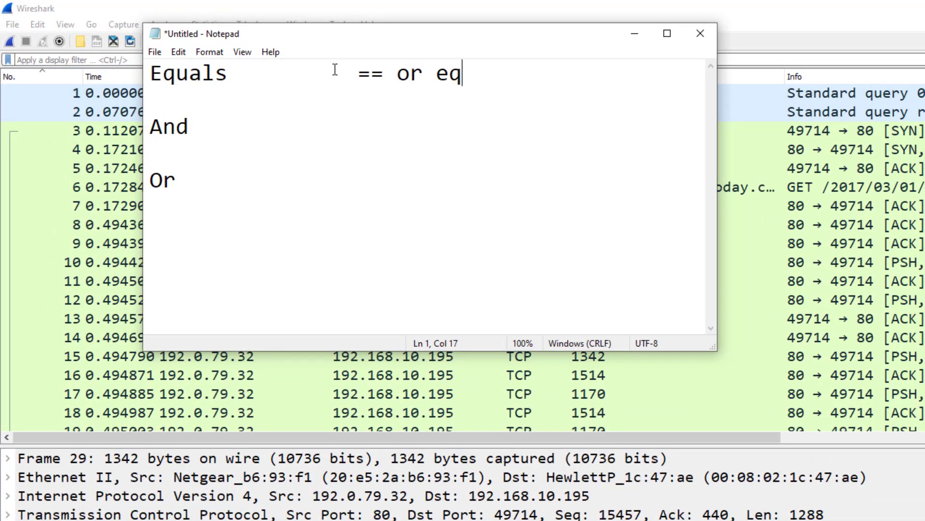
Step: Tighten the gap before "==" on the Equals line and add "&& or and" after And
left_click(335, 70)
key("BackSpace")
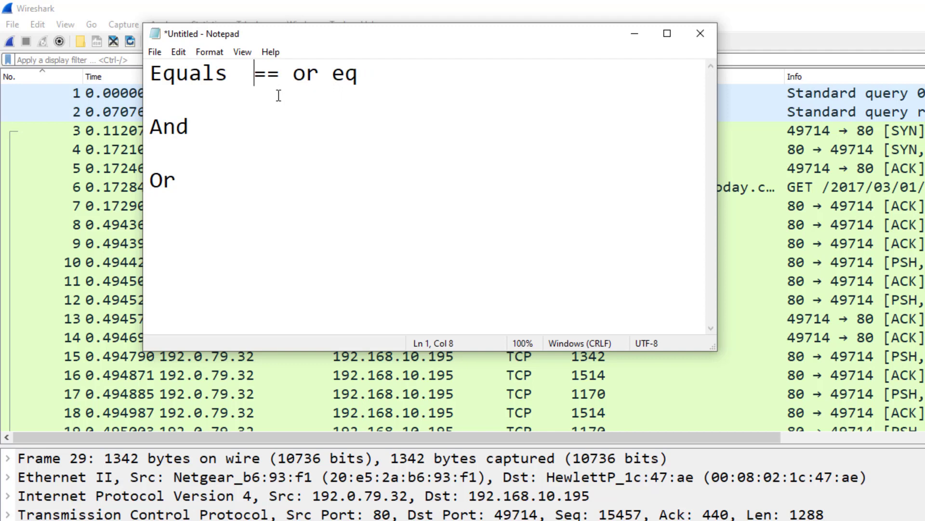
left_click(315, 112)
left_click(319, 119)
key("Tab")
type("&&")
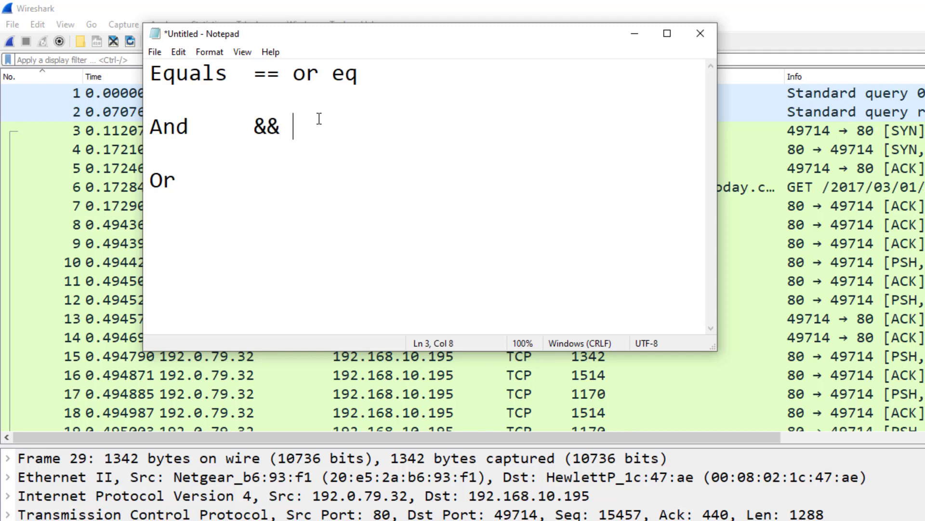
type(" or and")
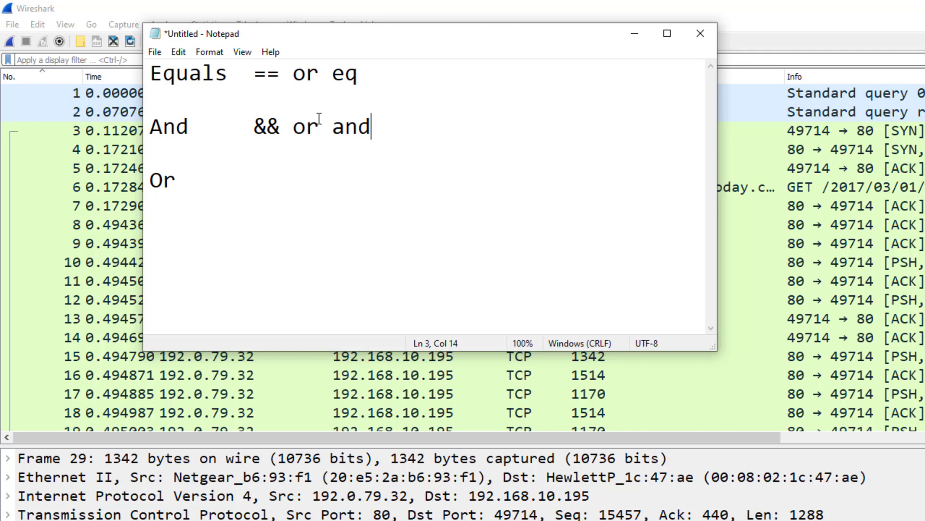
Step: Add "|| or or" after Or, aligned with the operators on the lines above
key("Right")
key("Right")
key("End")
key("BackSpace")
type("|| or ")
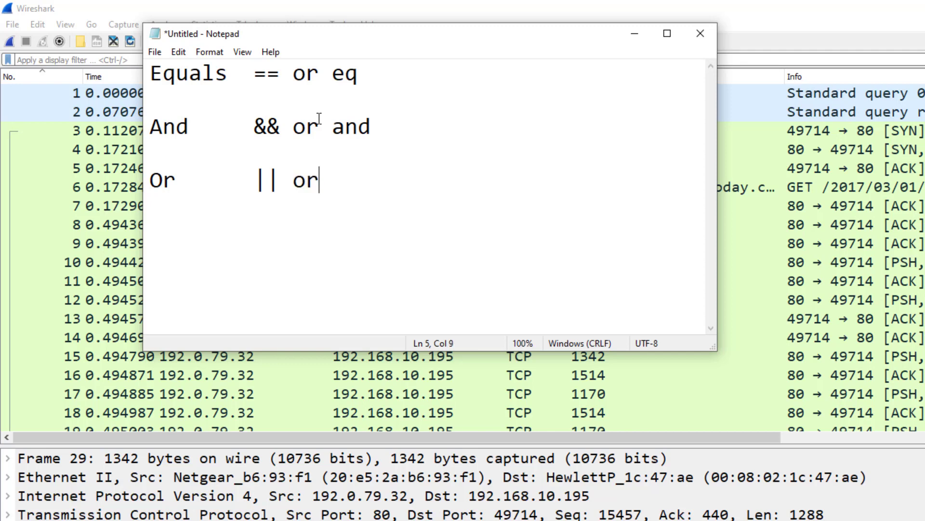
type("or")
Step: Add an indented negation example reading "!(ssdp)" two lines below the Or line
key("Return")
key("Return")
key("Tab")
type("!(    ")
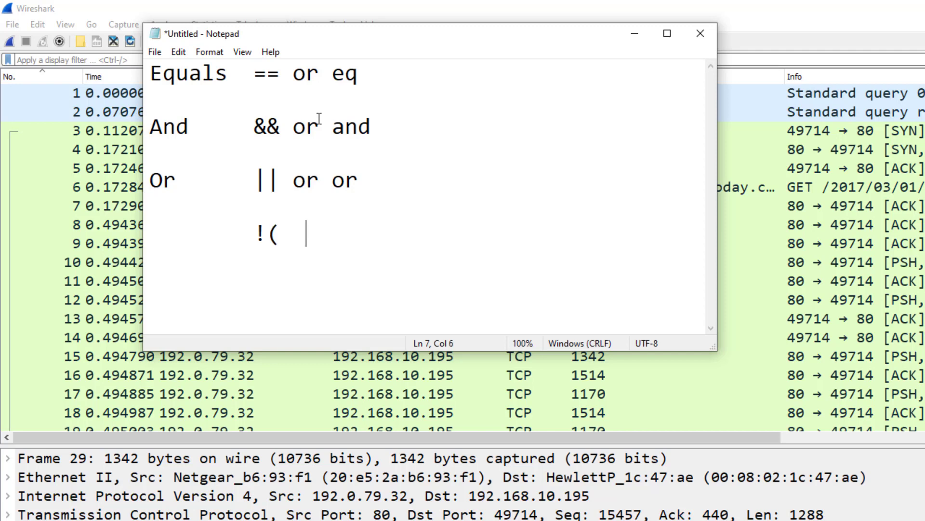
type(")")
key("Left")
key("BackSpace")
key("BackSpace")
key("BackSpace")
key("BackSpace")
type("ssdp")
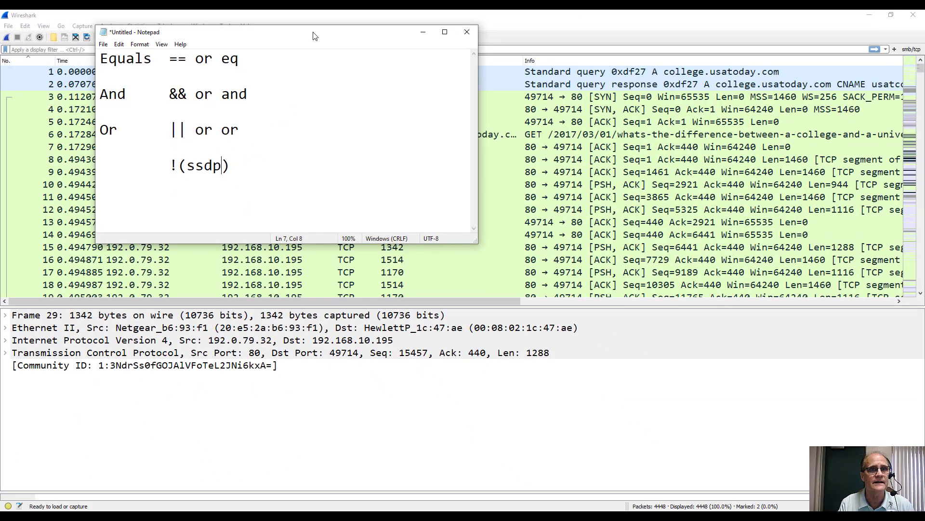
Step: Move the note out of the way and open Using-Wireshark-diplay-filters-spambot.pcap from the Display Filtering Tutorial folder in Wireshark
left_click_drag(452, 34, 0, 50)
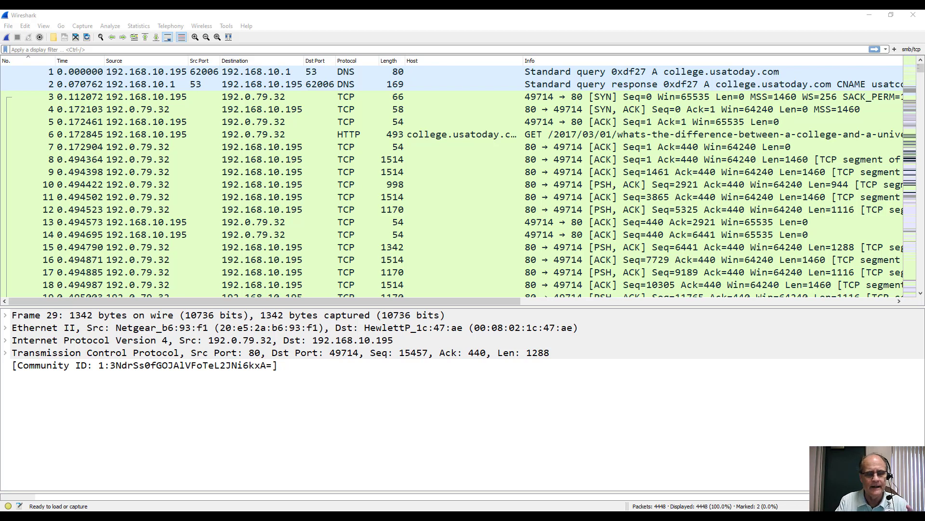
left_click(10, 27)
left_click(24, 38)
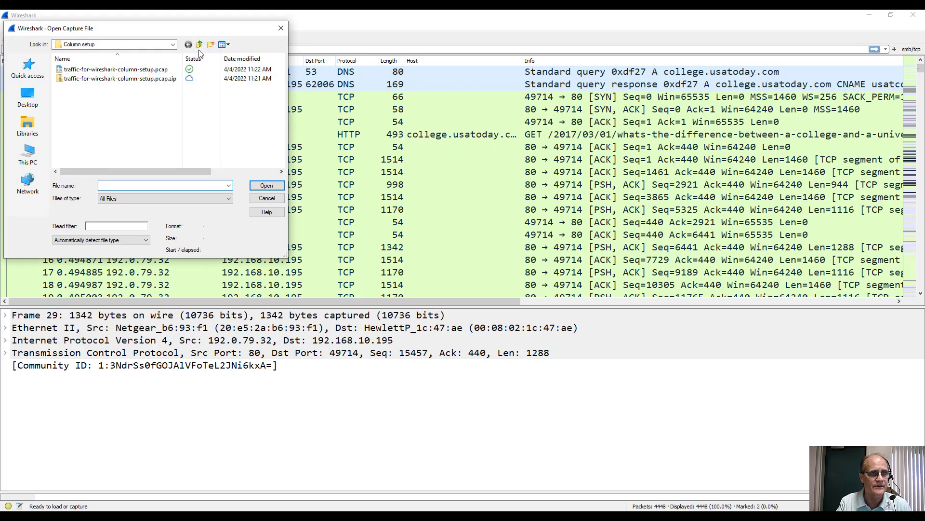
left_click(199, 46)
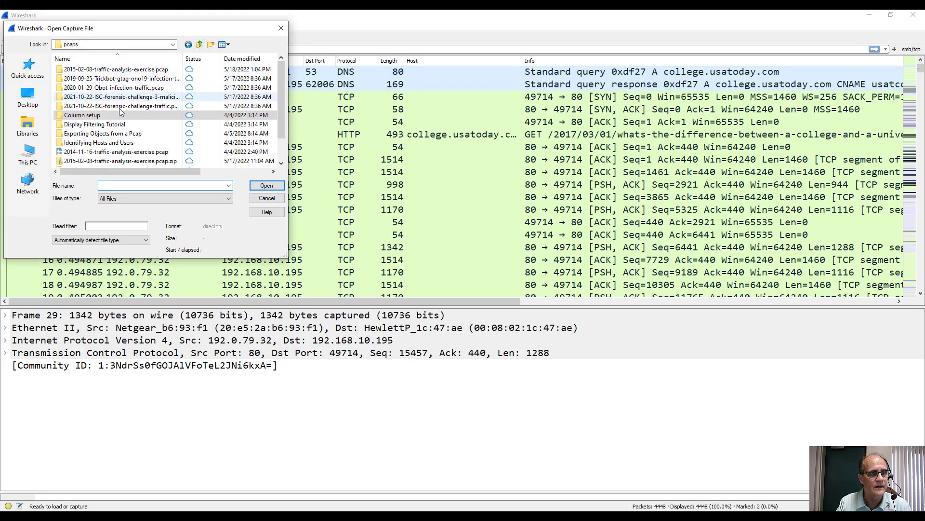
double_click(101, 125)
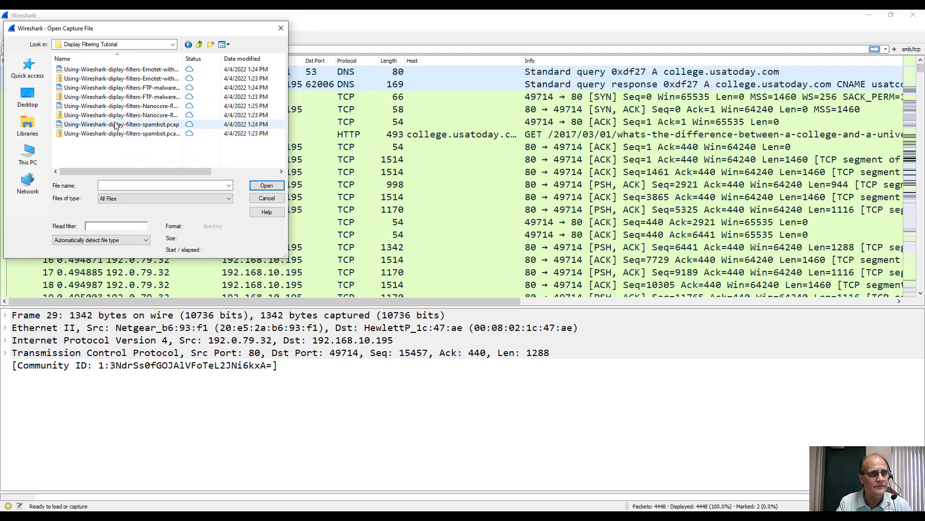
double_click(115, 124)
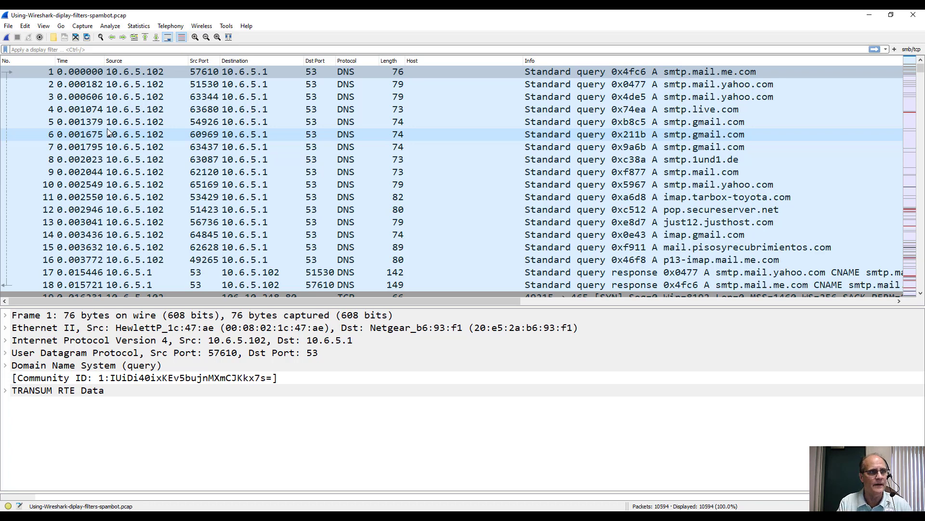
Step: Filter the packets of the spambot capture with the display filter http.request
left_click(111, 49)
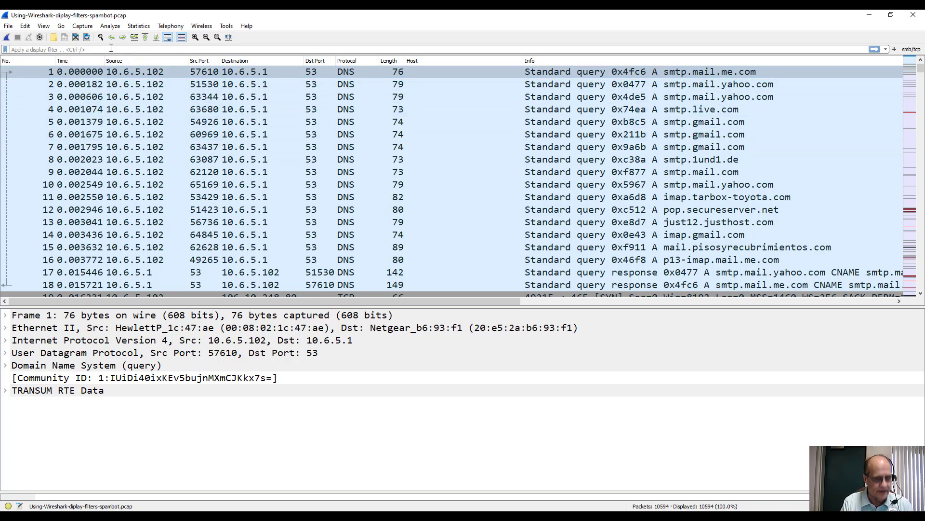
type("http.r")
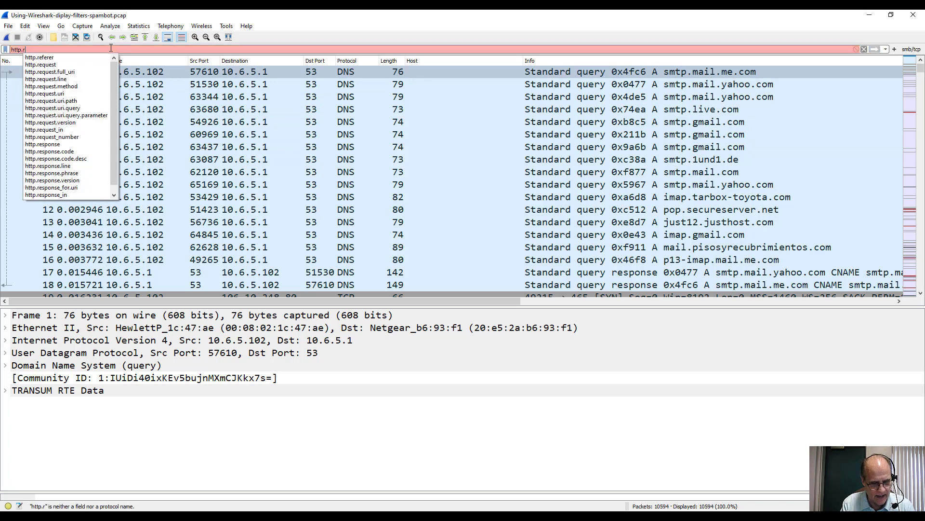
type("equest")
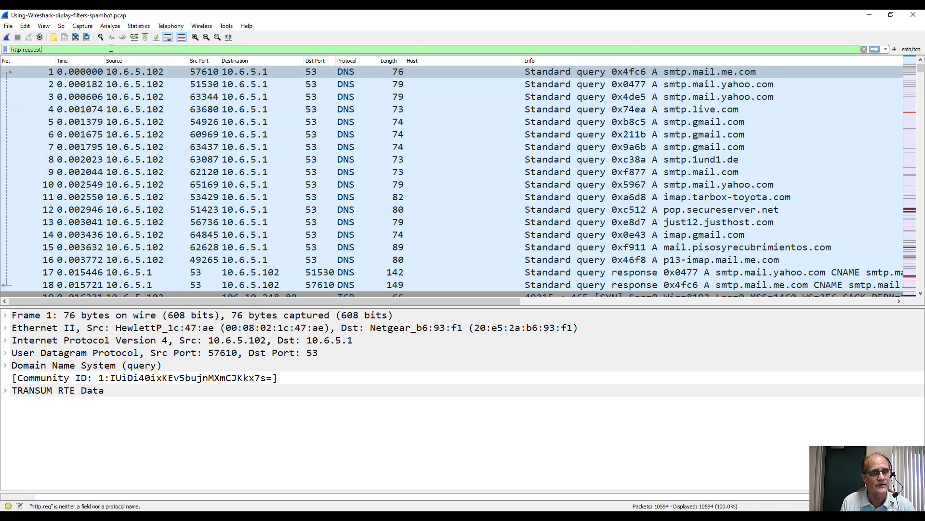
key("Return")
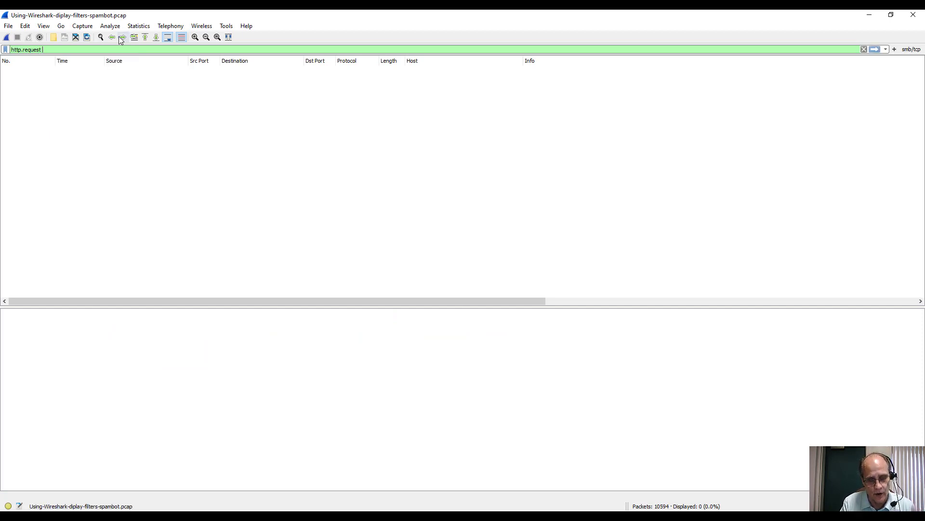
Step: Extend the display filter to "http.request or ssl.handshake.type == 1" and apply it to the spambot capture
type("or ")
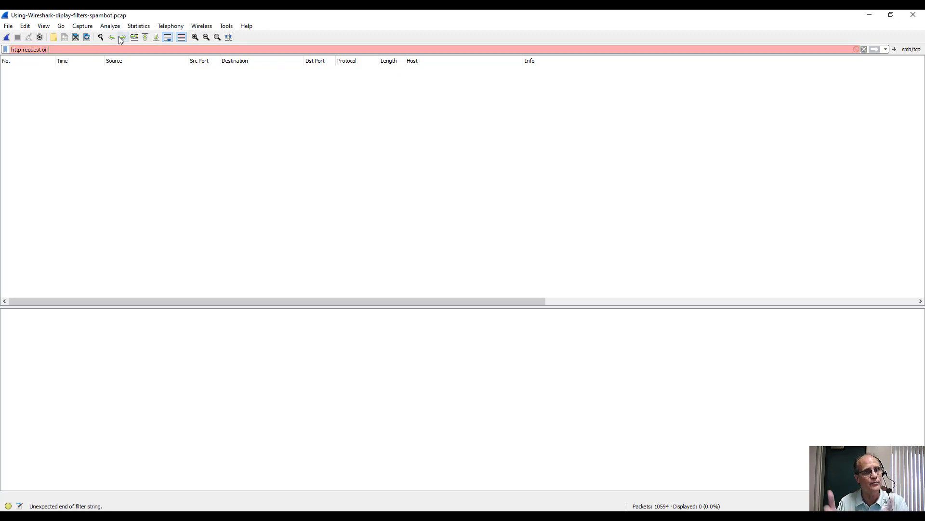
type("ss")
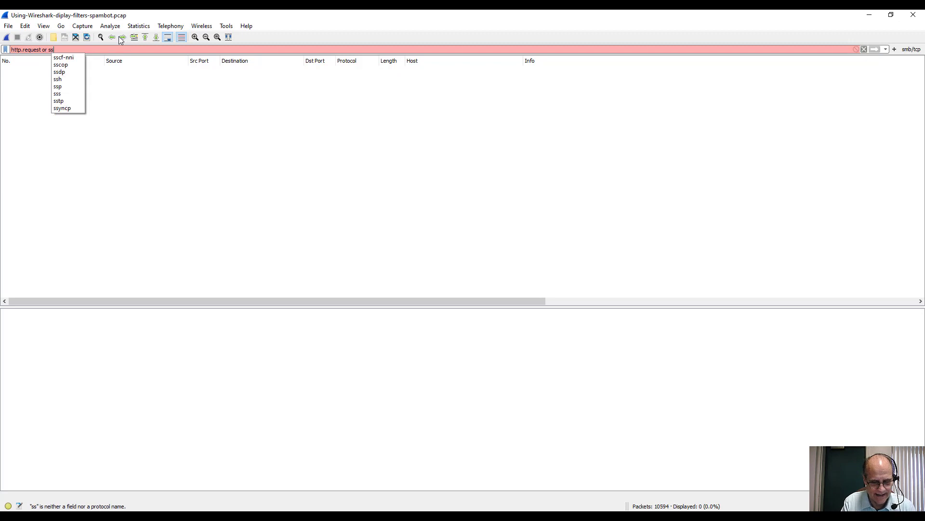
type("l.")
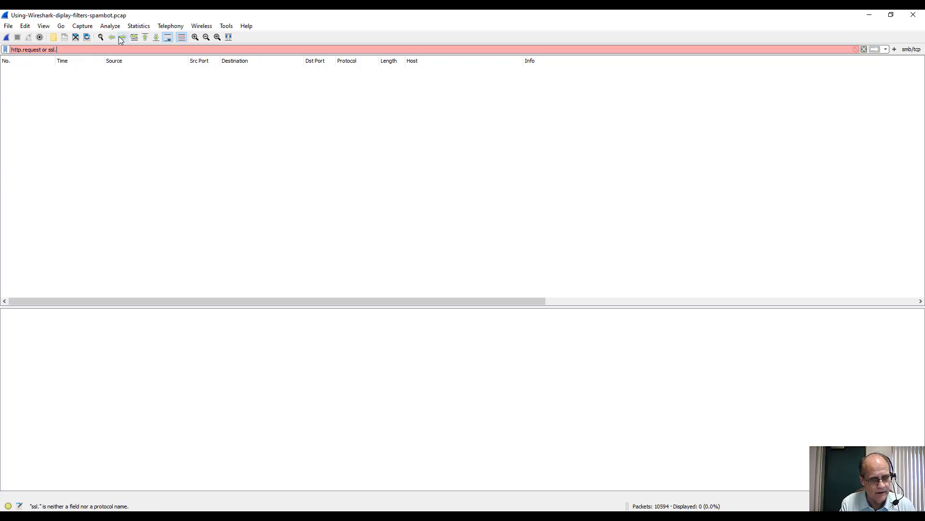
type("hand")
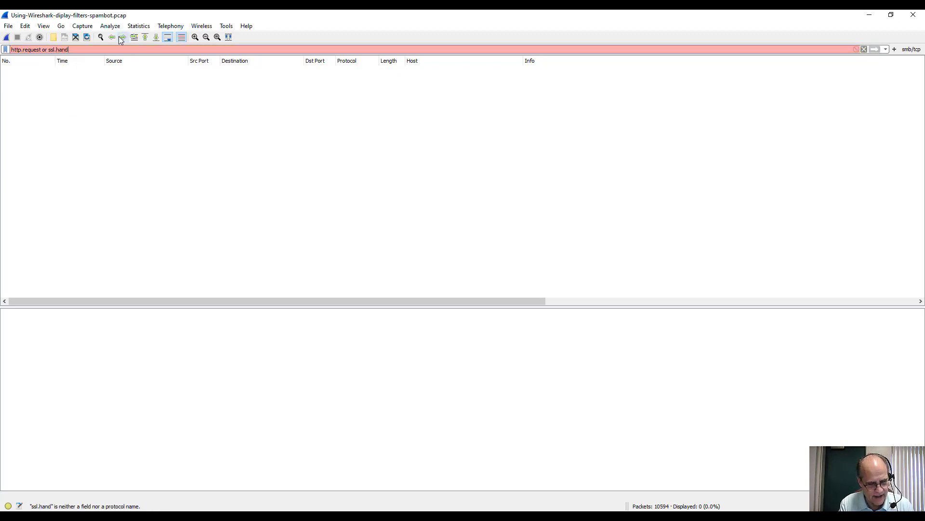
type("shake")
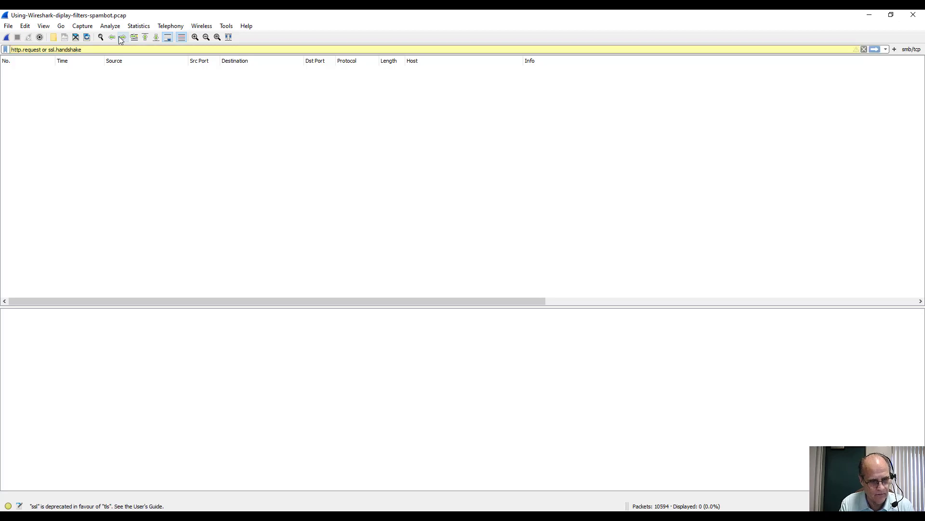
type(".")
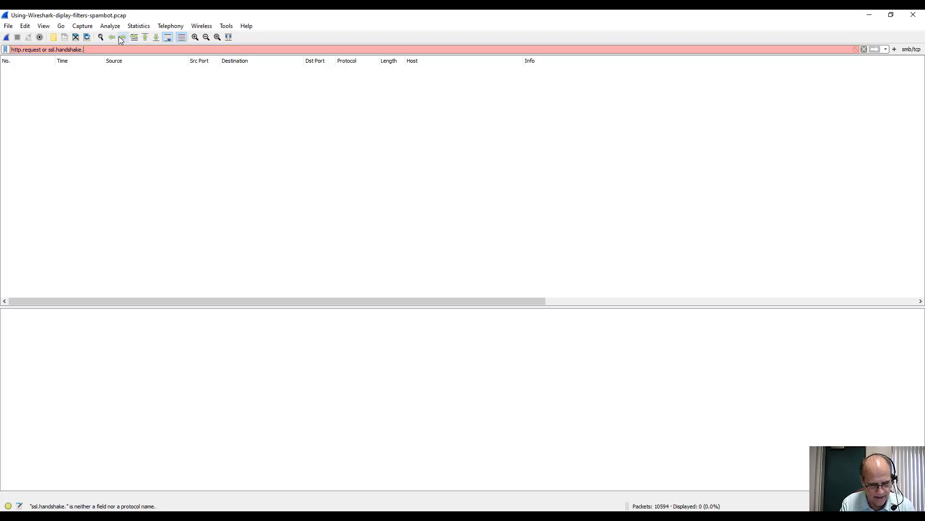
type("type ==")
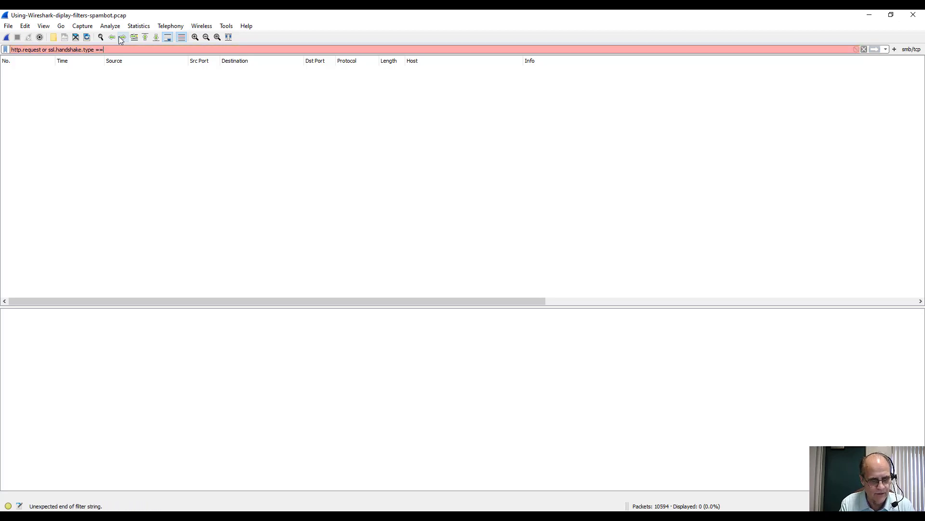
type(" 1")
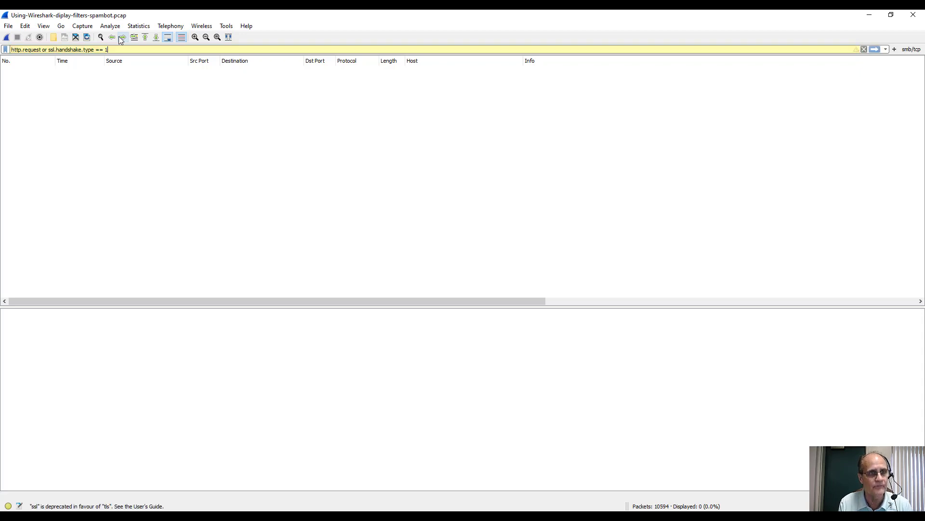
key("Return")
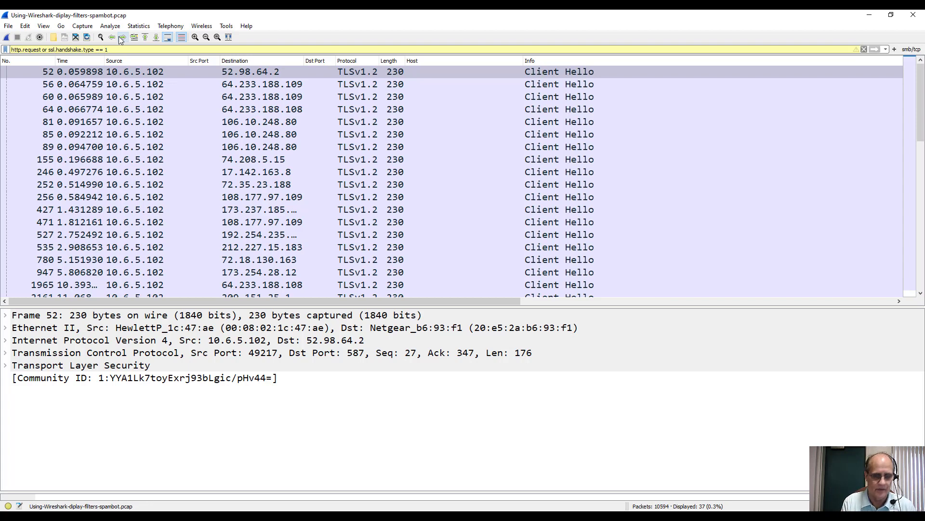
Step: Replace ssl with tls in the filter's handshake condition, making it tls.handshake.type == 1
key("BackSpace")
key("BackSpace")
key("BackSpace")
type("t")
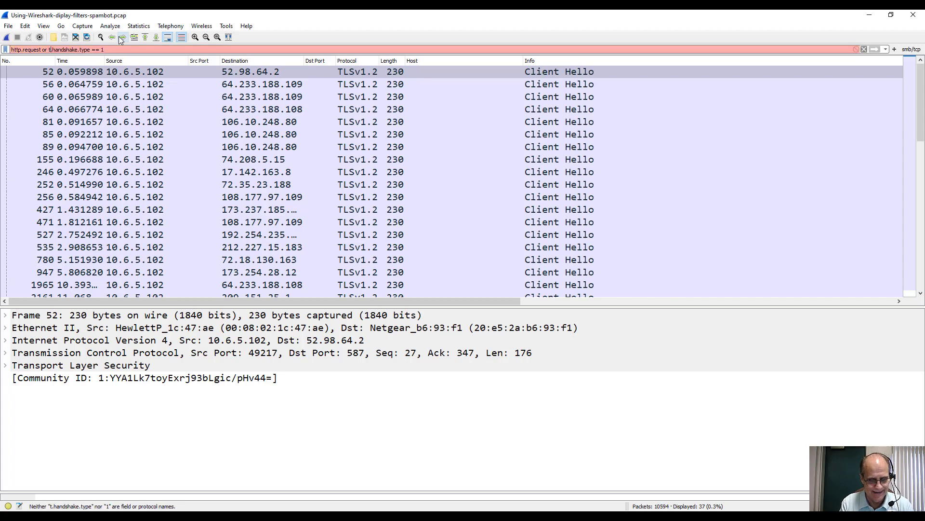
type("ls")
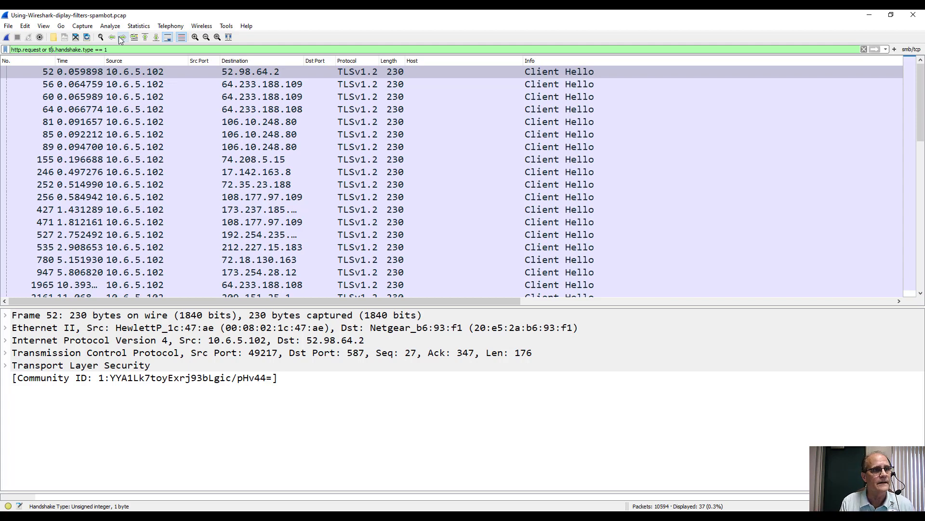
Step: Insert "http.response or" before the TLS handshake condition, apply the filter, and look through the packet list
key("Left")
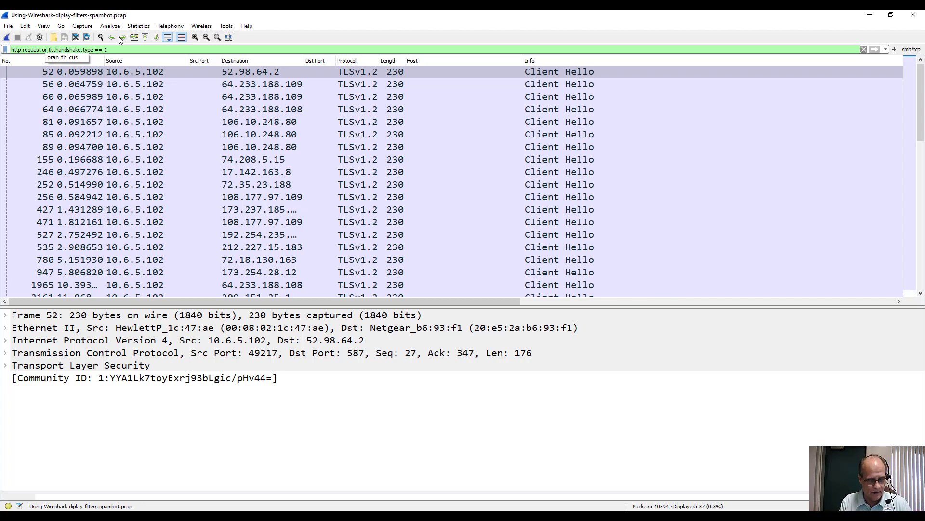
type("http.")
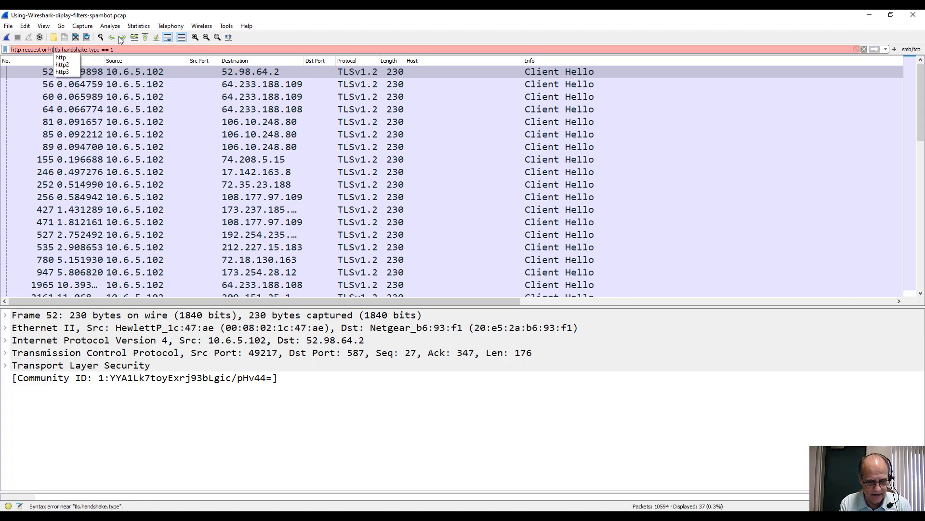
type("respo")
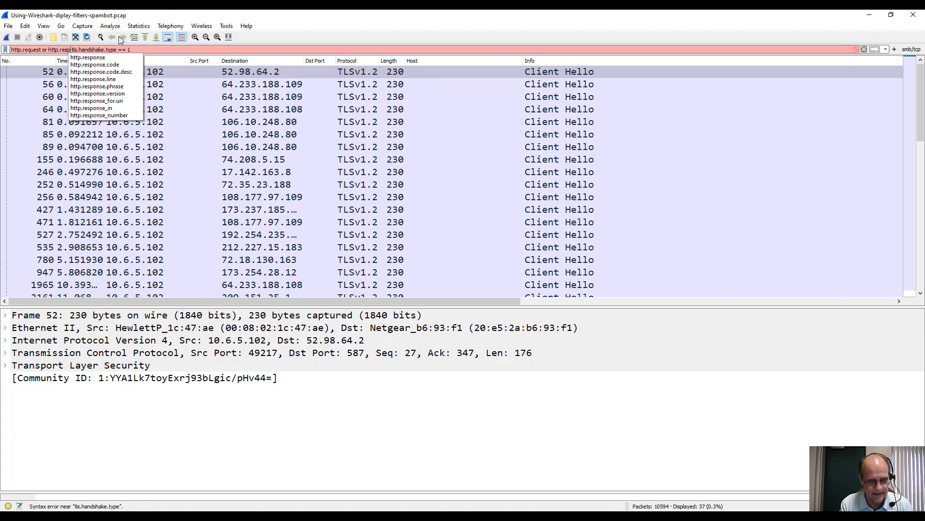
type("nse")
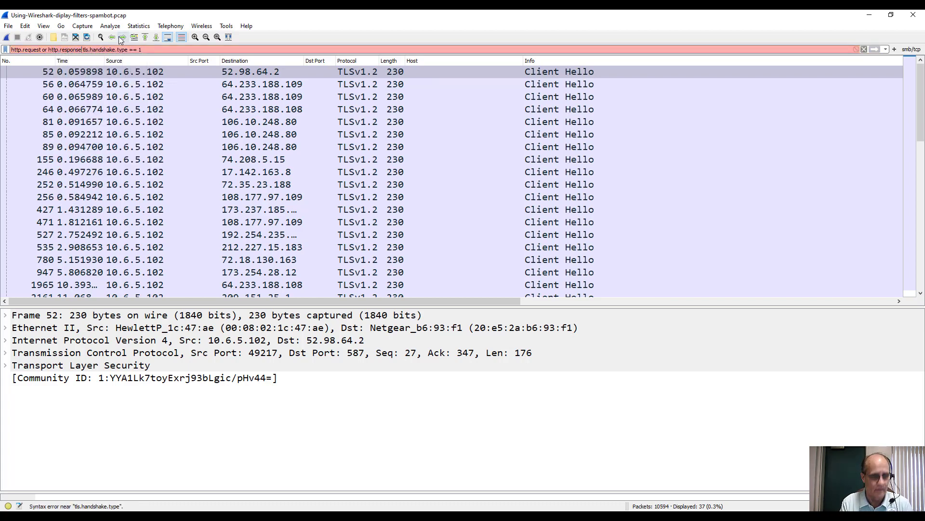
type(" or")
key("Return")
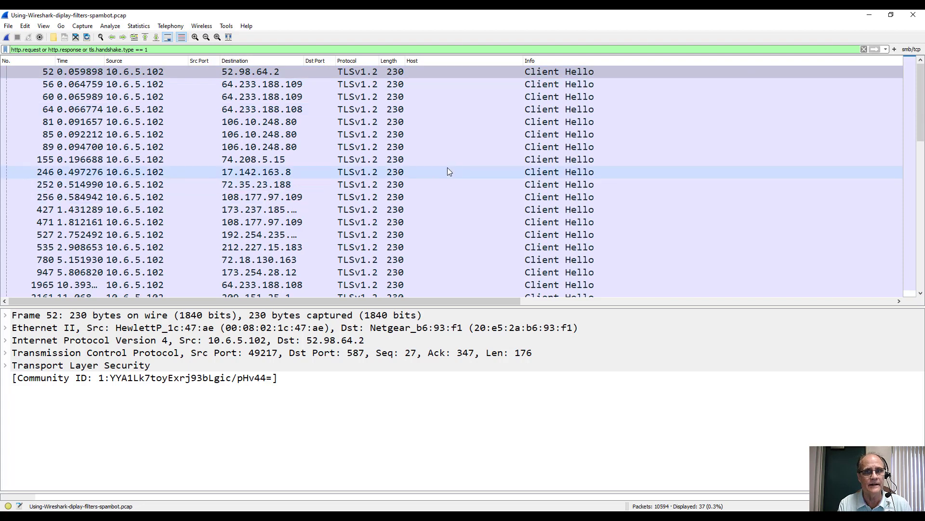
scroll(444, 169, "down", 6)
scroll(433, 174, "up", 6)
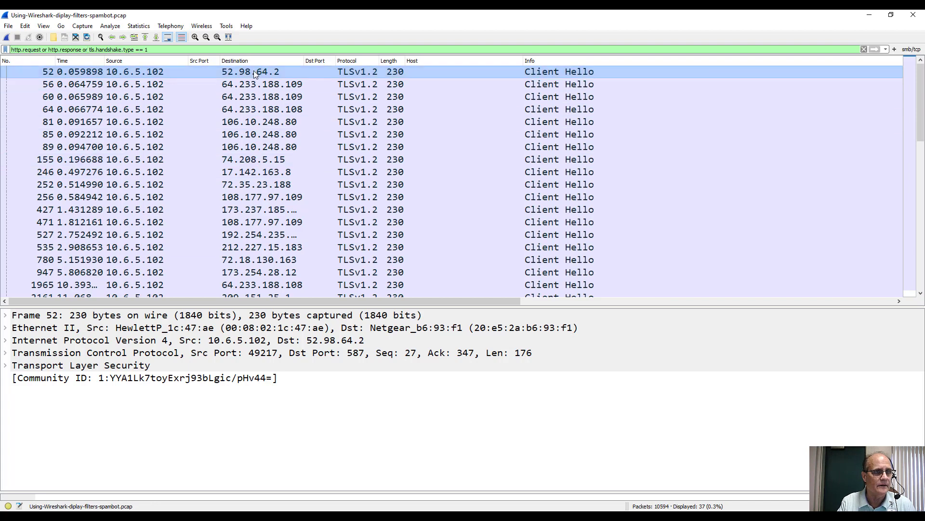
Step: Remove the "http.response or" condition from the display filter
key("ctrl+shift+Left")
key("ctrl+shift+Left")
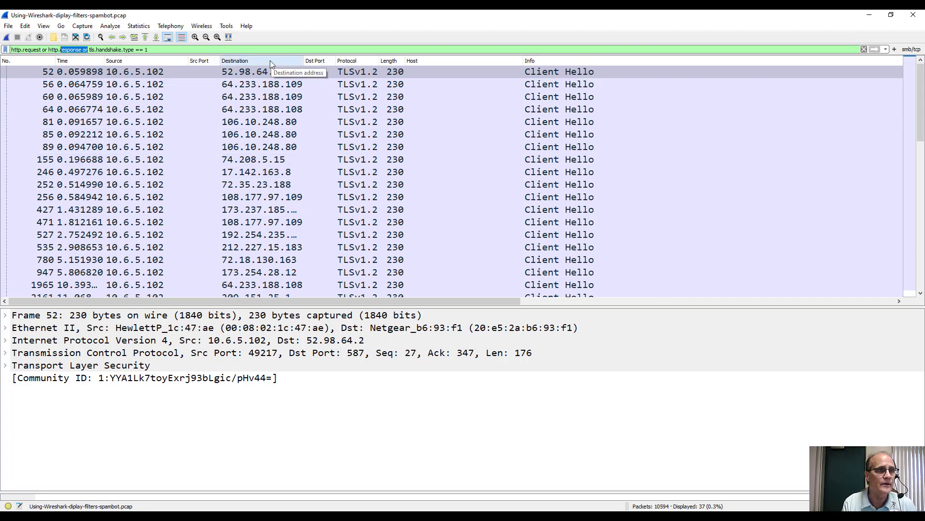
key("ctrl+shift+Left")
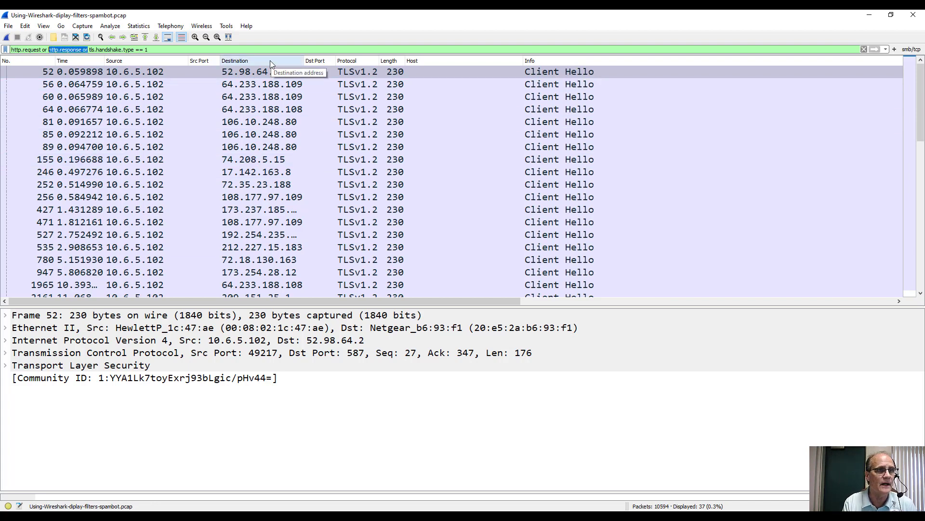
key("Delete")
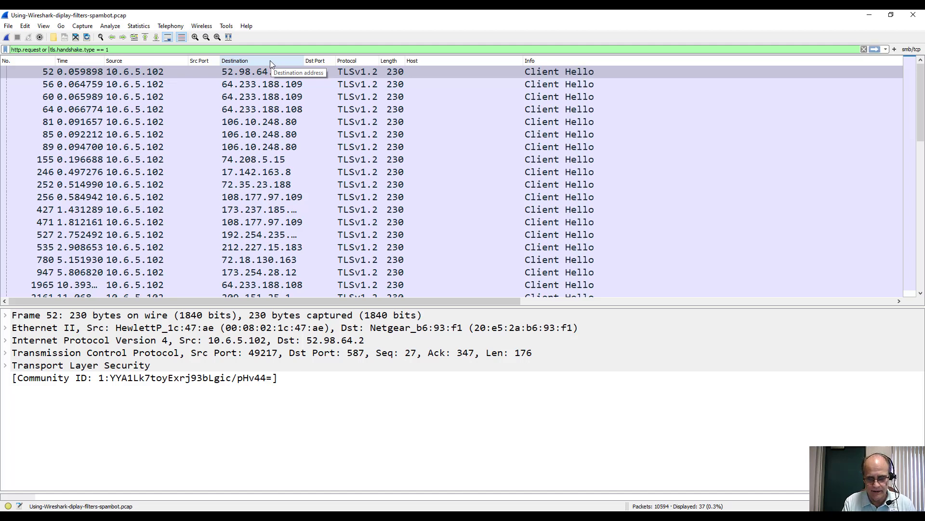
Step: Enclose the http.request and TLS handshake conditions in parentheses, append "and !(ssdp)", and apply the filter
key("Home")
type("(")
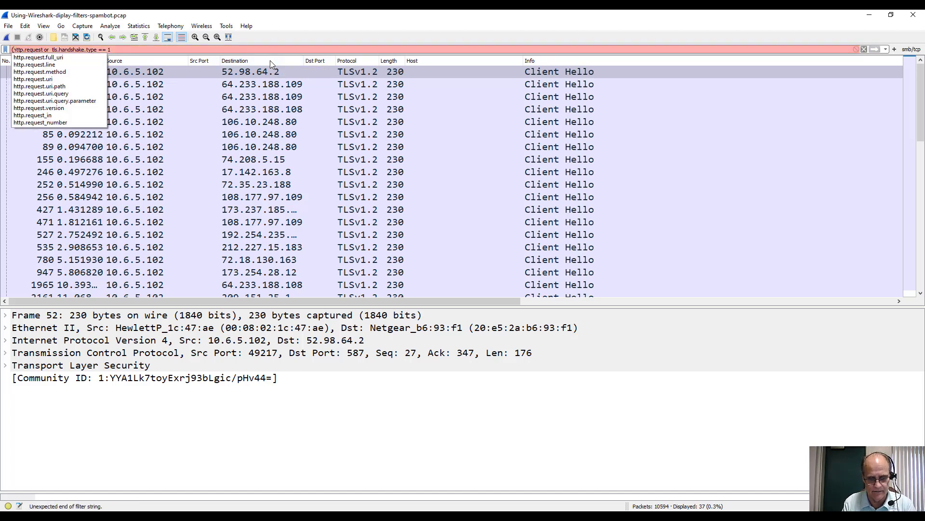
key("End")
type(")")
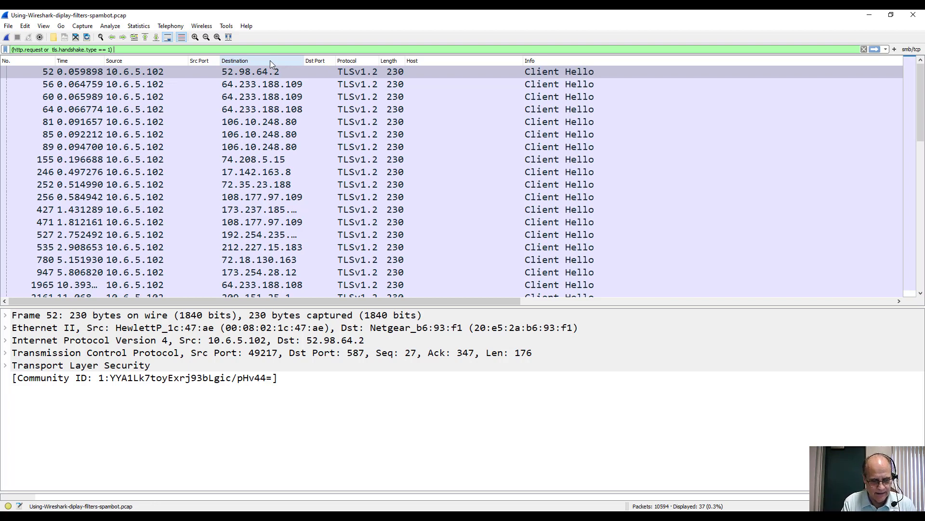
type("and")
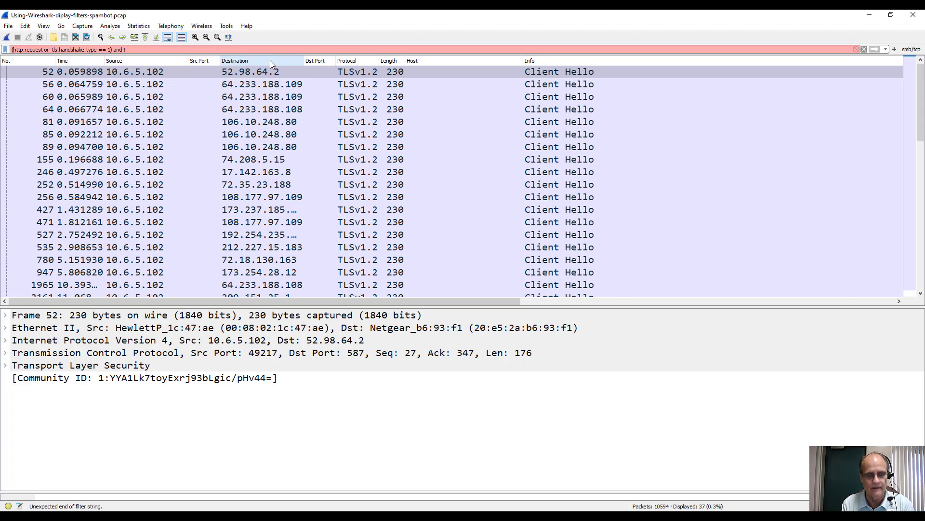
type("!(ssdp")
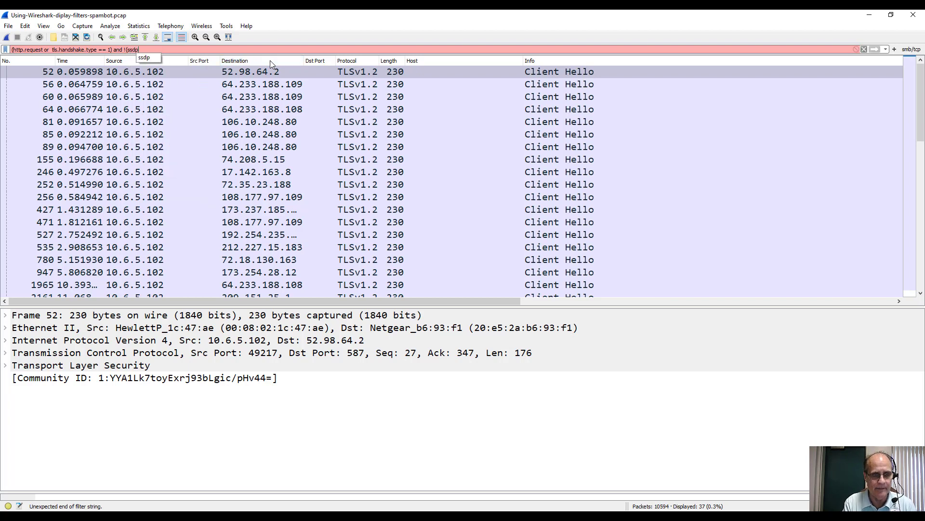
type(")")
key("Return")
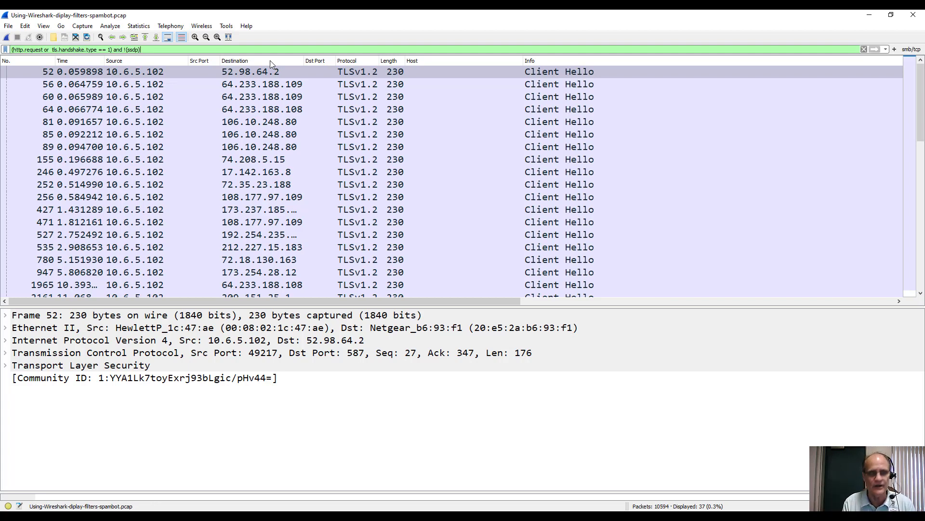
Step: Replace ssdp inside the negated condition with "udp.port eq 1900" and apply the filter
key("BackSpace")
key("BackSpace")
key("BackSpace")
key("BackSpace")
key("BackSpace")
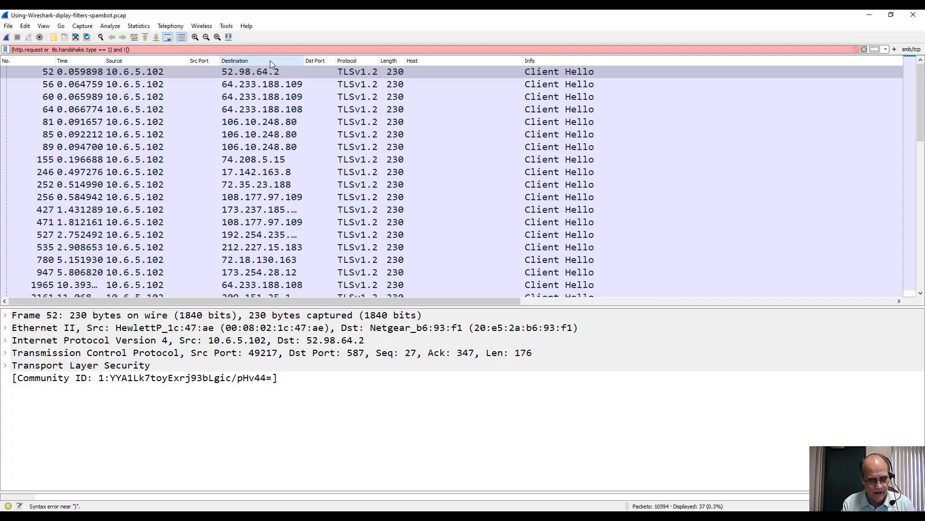
type("udp")
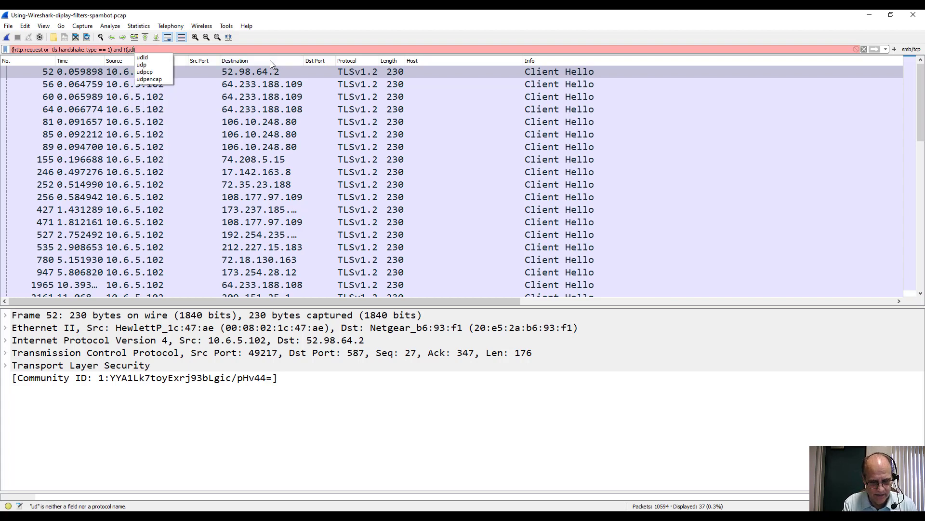
type(".port ")
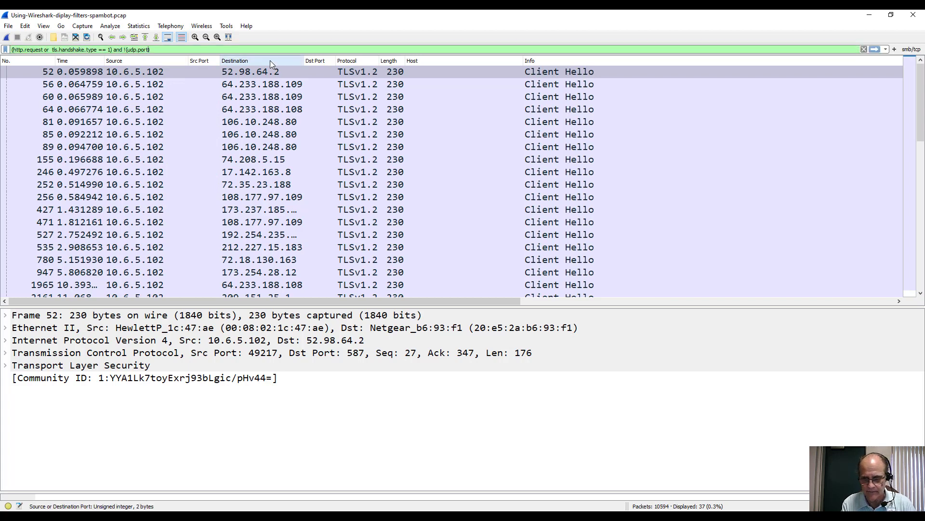
type("eq 19")
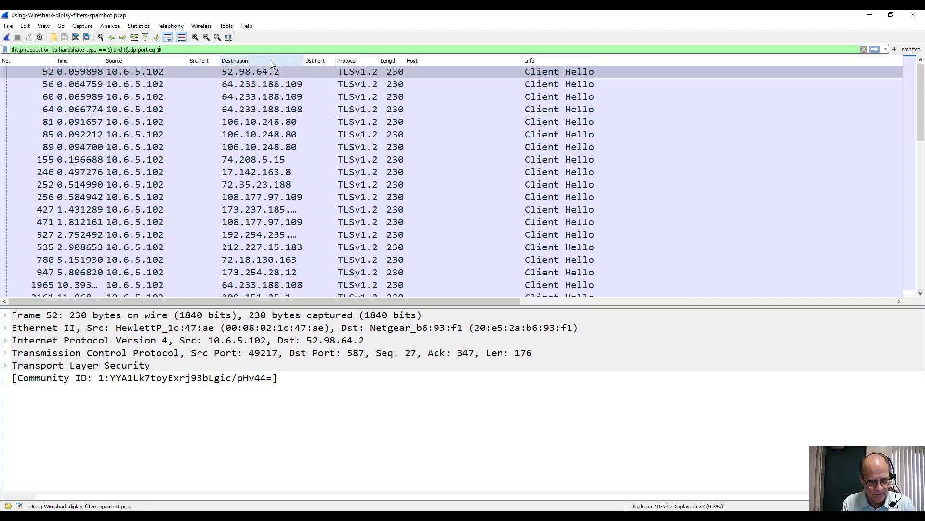
type("00")
key("Return")
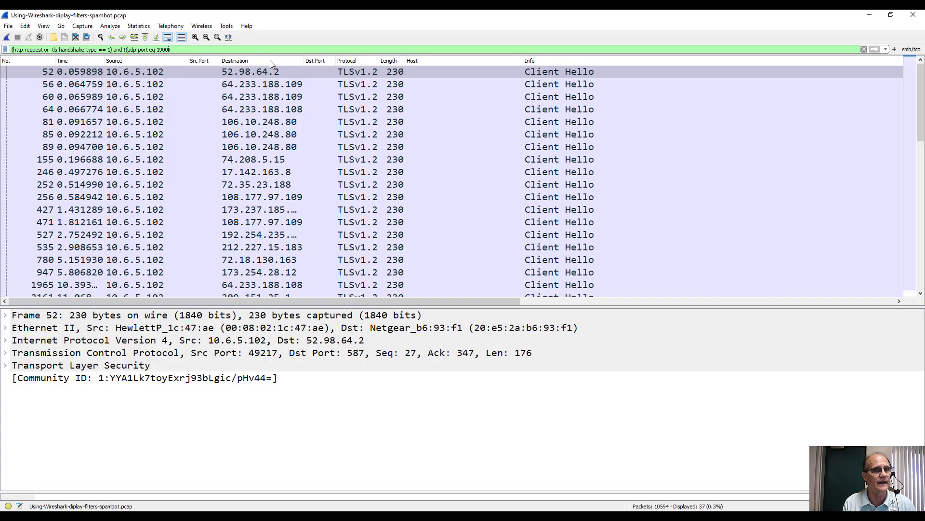
Step: Change the negated condition back to !(ssdp) and apply the filter
key("ctrl+shift+Left")
key("ctrl+shift+Left")
key("ctrl+shift+Left")
key("ctrl+shift+Left")
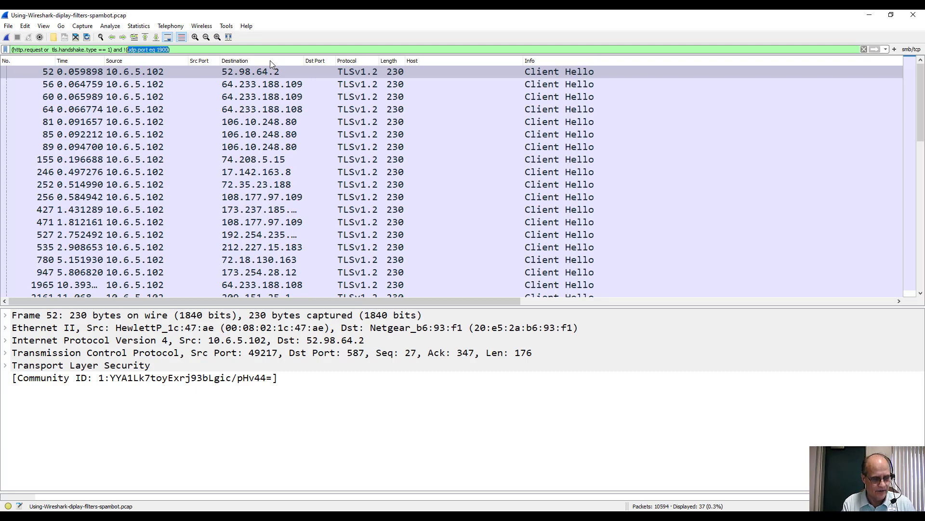
type("ssdp)")
key("Return")
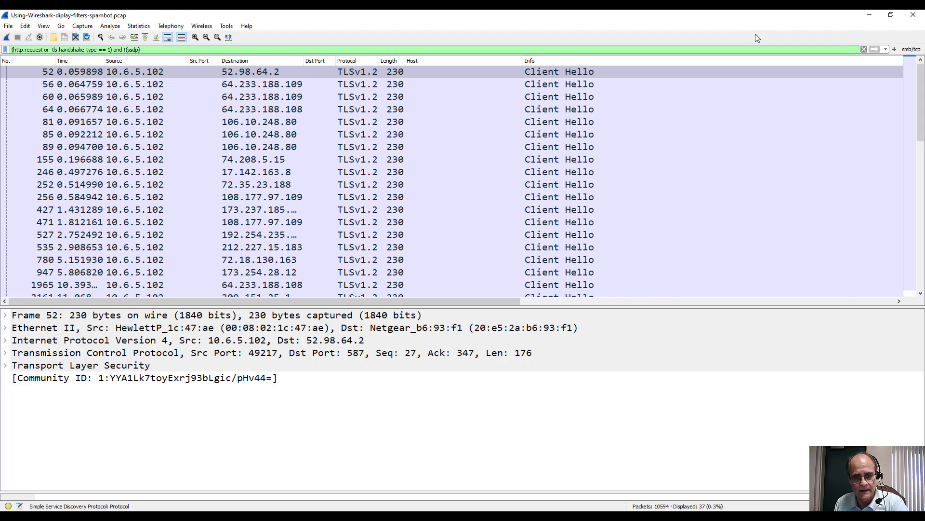
Step: Open Using-Wireshark-diplay-filters-Emotet-with-IcedID.pcap from the Display Filtering Tutorial folder and widen the Host column
left_click(13, 27)
left_click(22, 37)
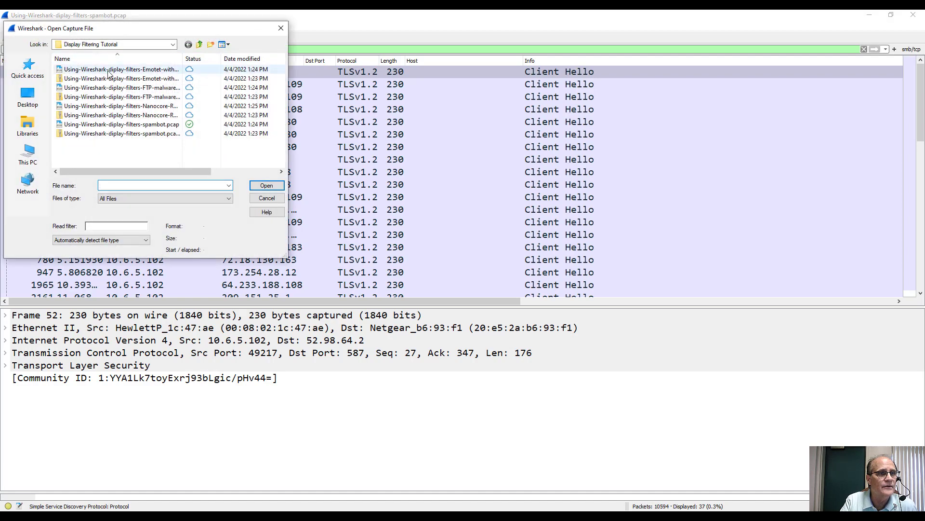
double_click(108, 71)
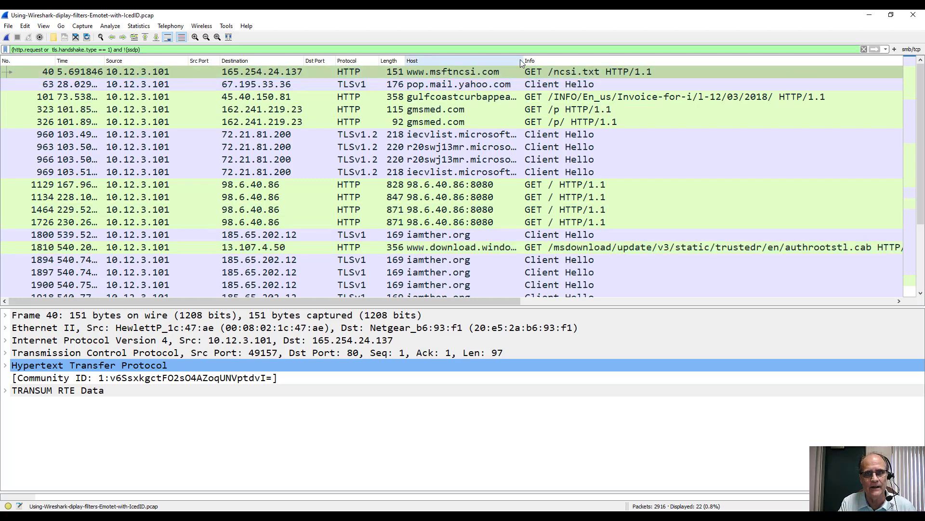
left_click_drag(522, 59, 551, 59)
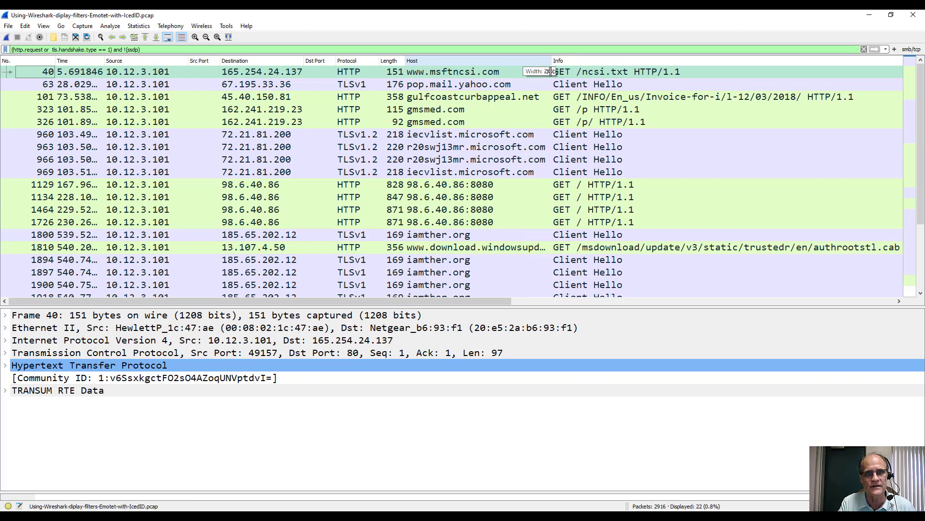
left_click(313, 74)
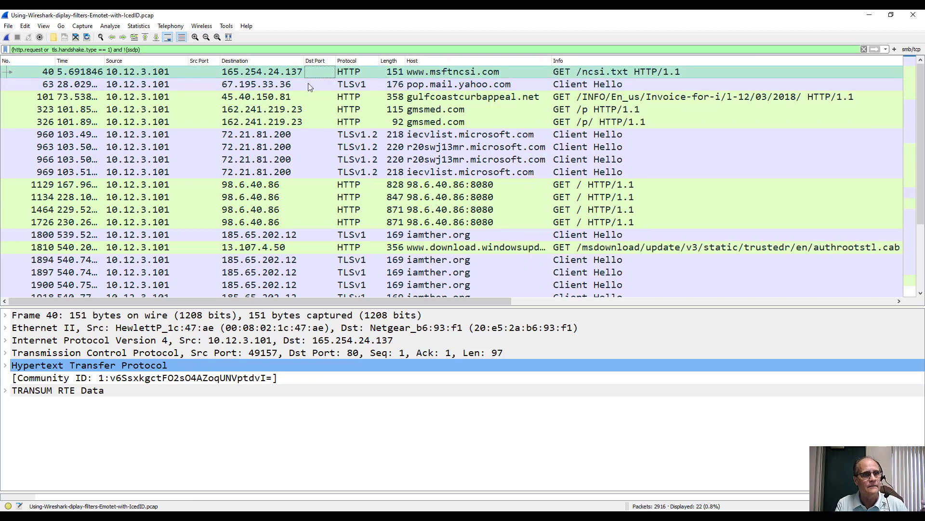
scroll(304, 106, "down", 2)
scroll(298, 131, "up", 2)
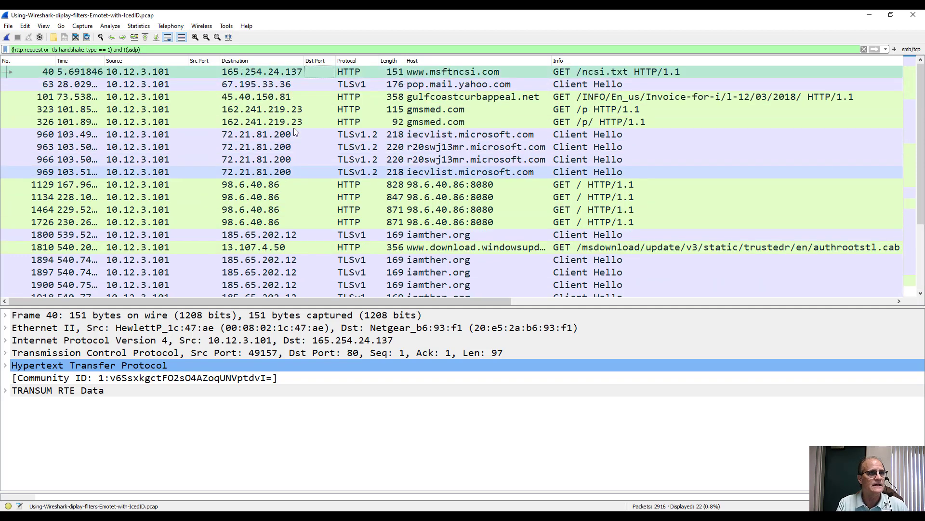
Step: Insert "http.response or" after "http.request or" in the display filter and apply it
left_click(50, 50)
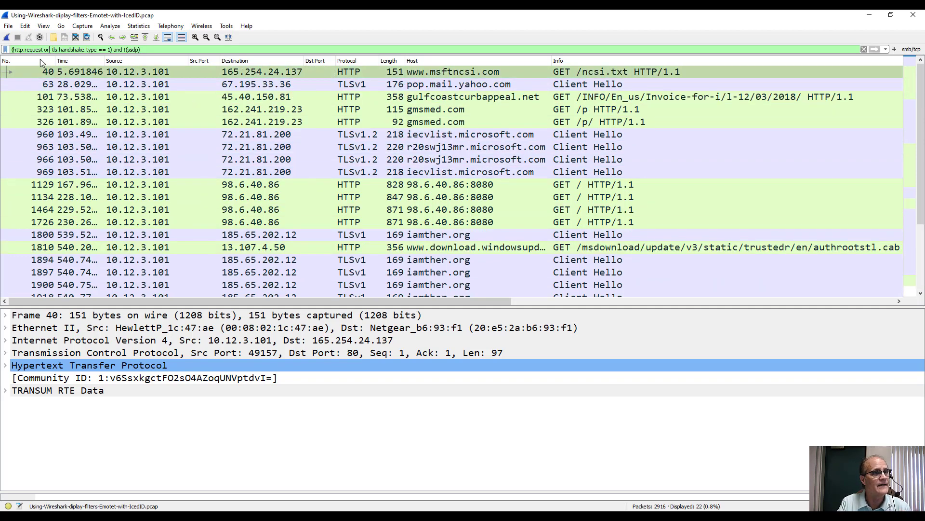
type("http")
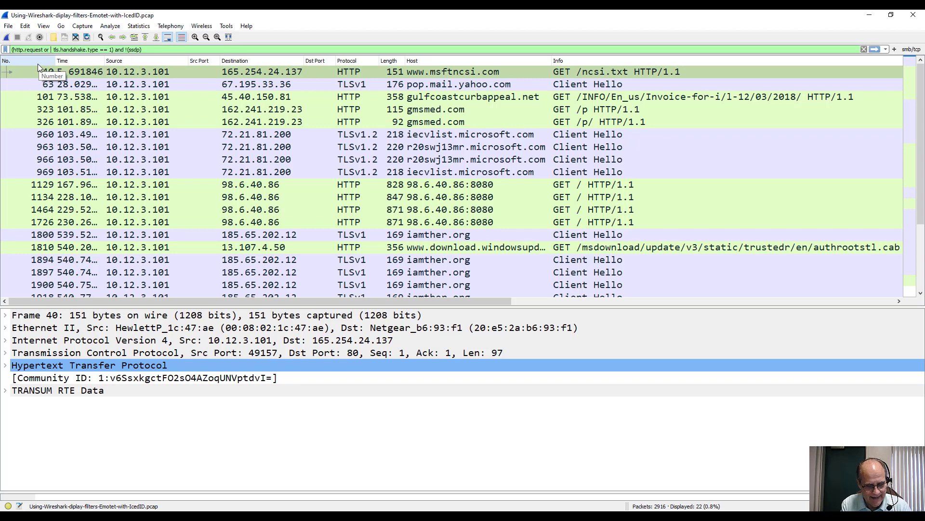
type(".respon")
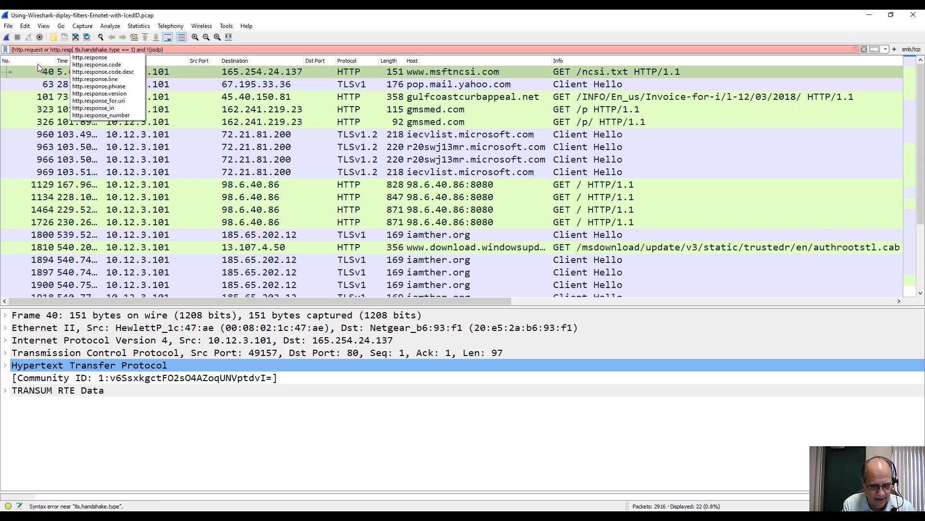
key("Down")
key("Return")
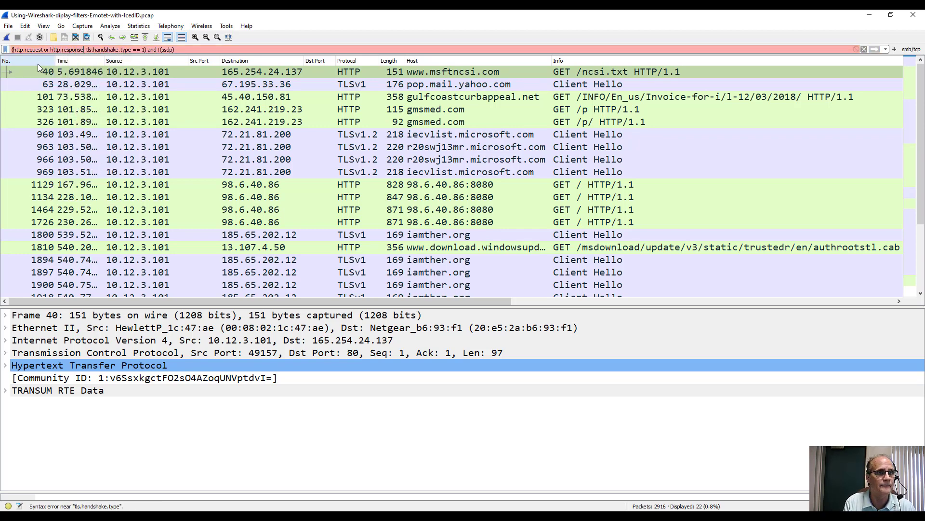
type("or")
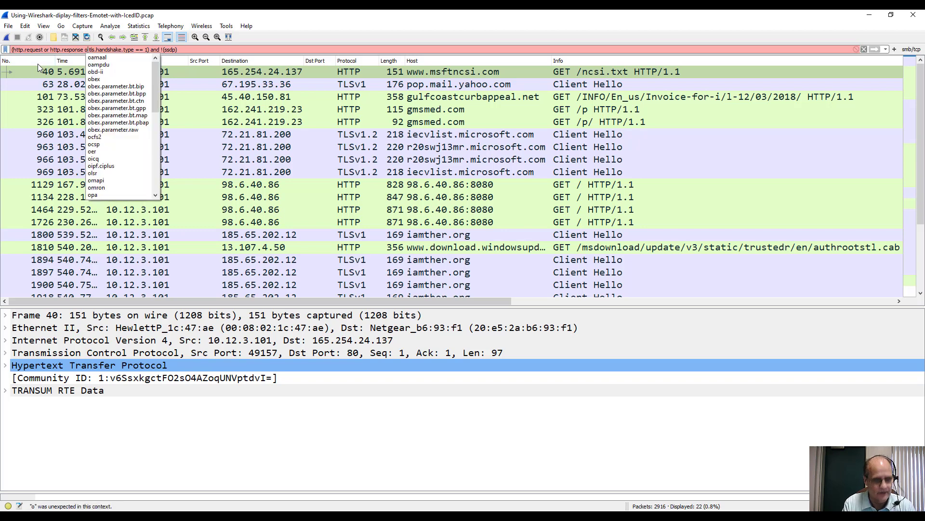
key("Return")
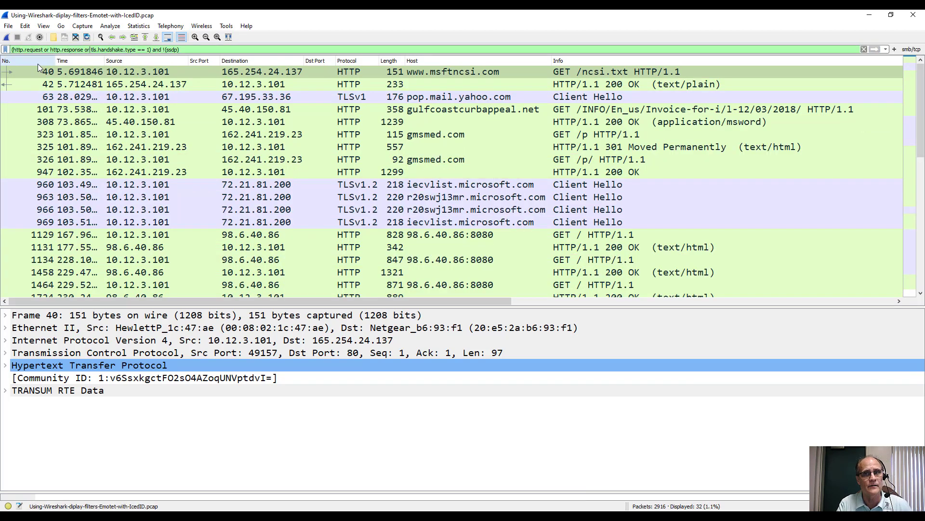
Step: Inspect the HTTP response packets 42 and 308, expanding the line-based text data and the Media Type details
left_click(229, 87)
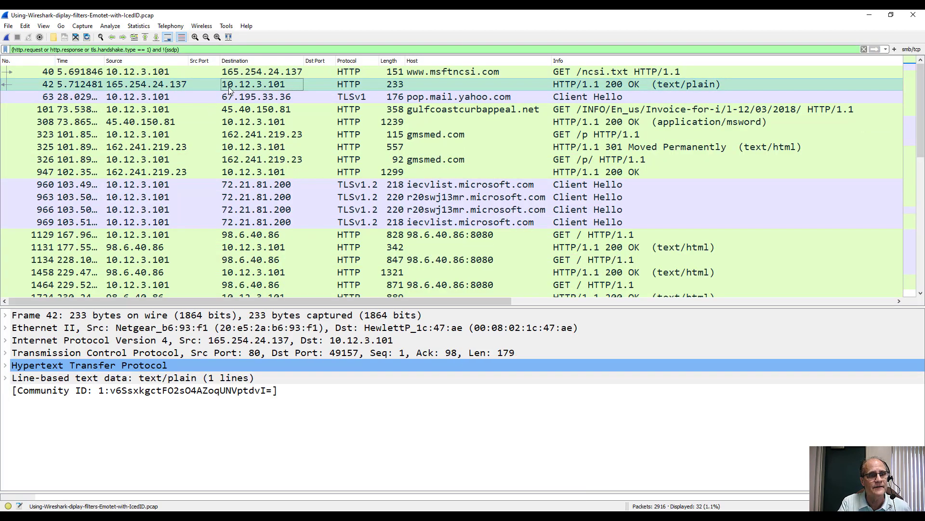
left_click(6, 377)
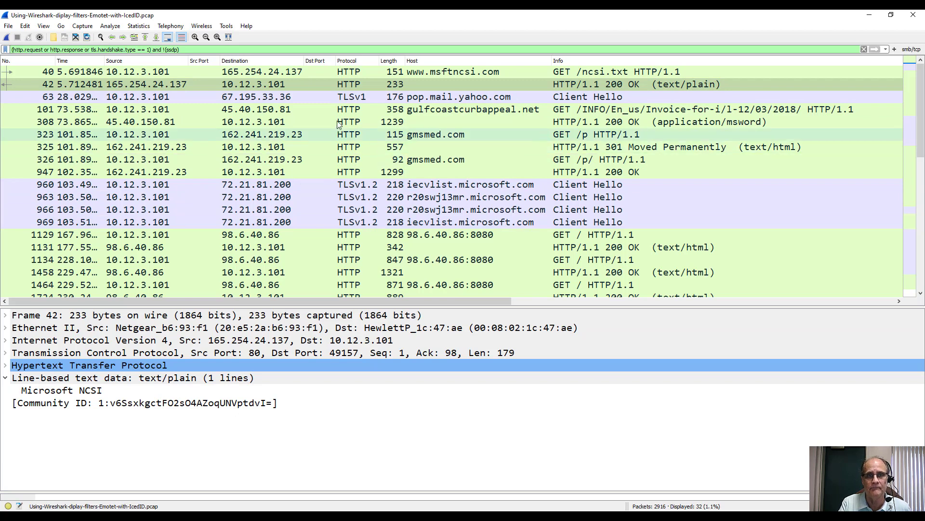
left_click(350, 113)
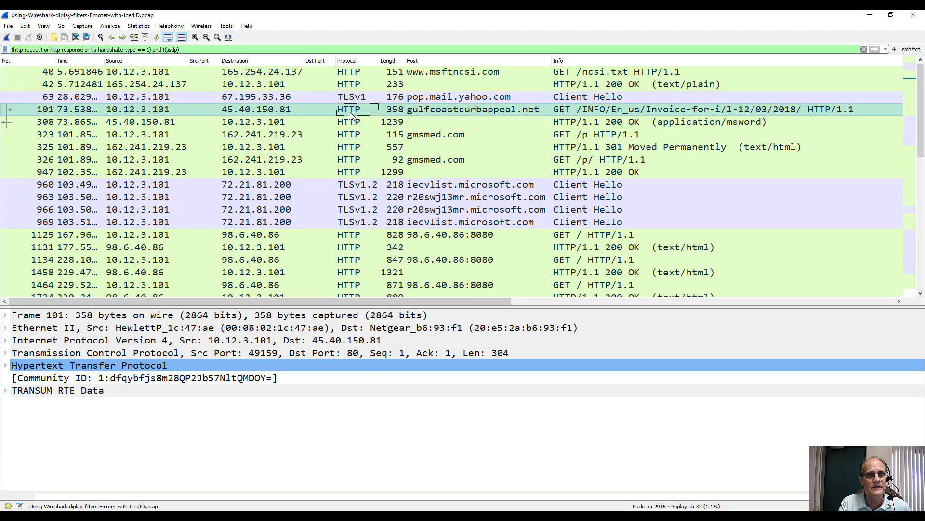
left_click(332, 118)
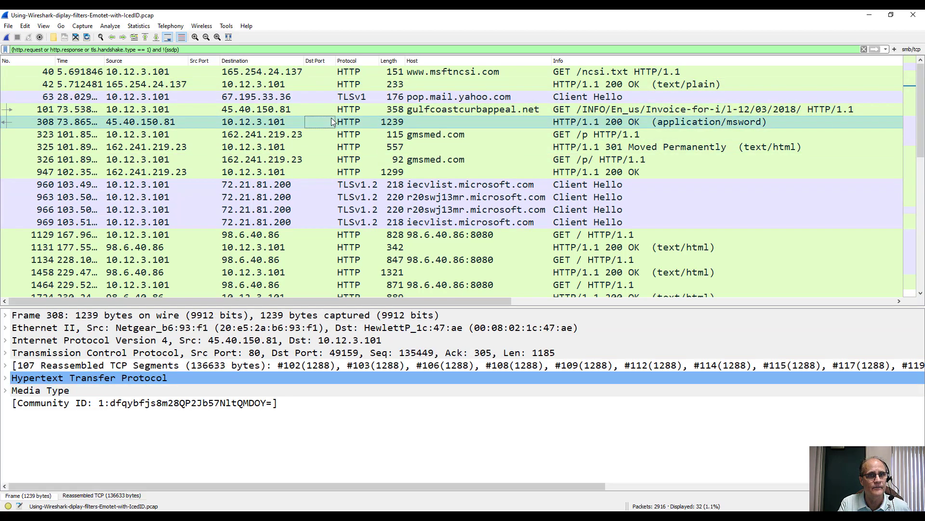
left_click(5, 390)
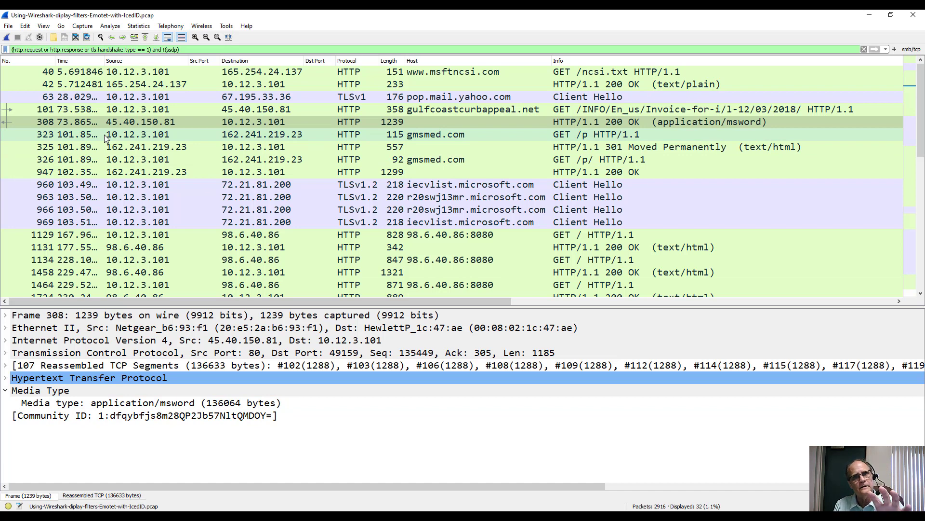
Step: Examine the exportable HTTP objects, select the application/msword object from gulfcoastcurbappeal.net, and close the list without saving
left_click(9, 26)
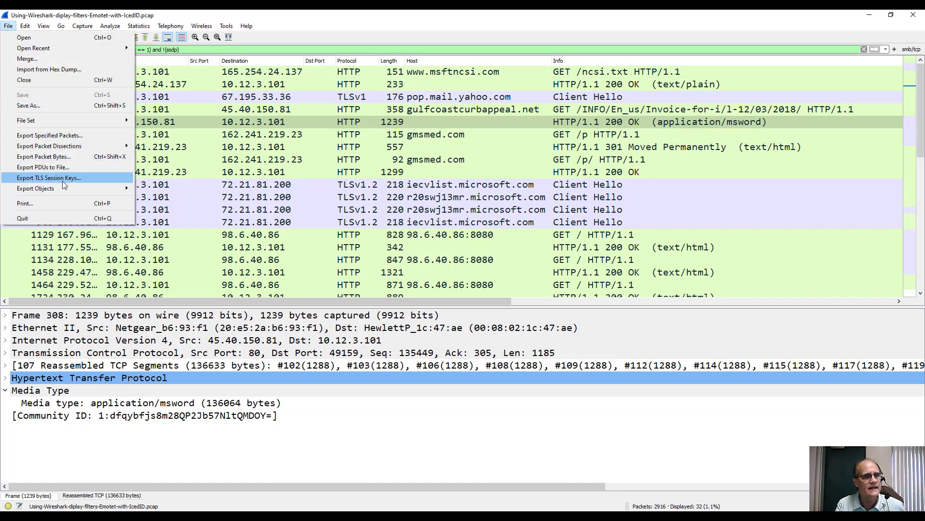
mouse_move(74, 188)
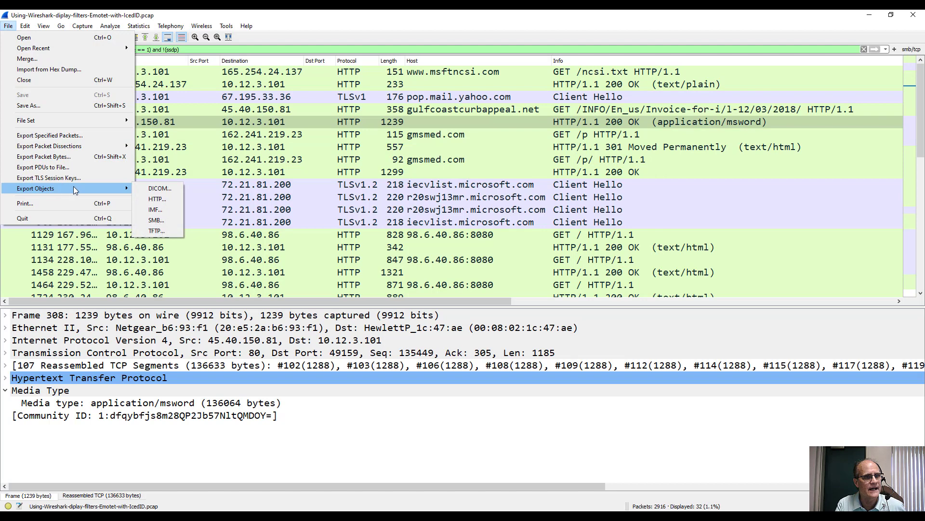
left_click(141, 199)
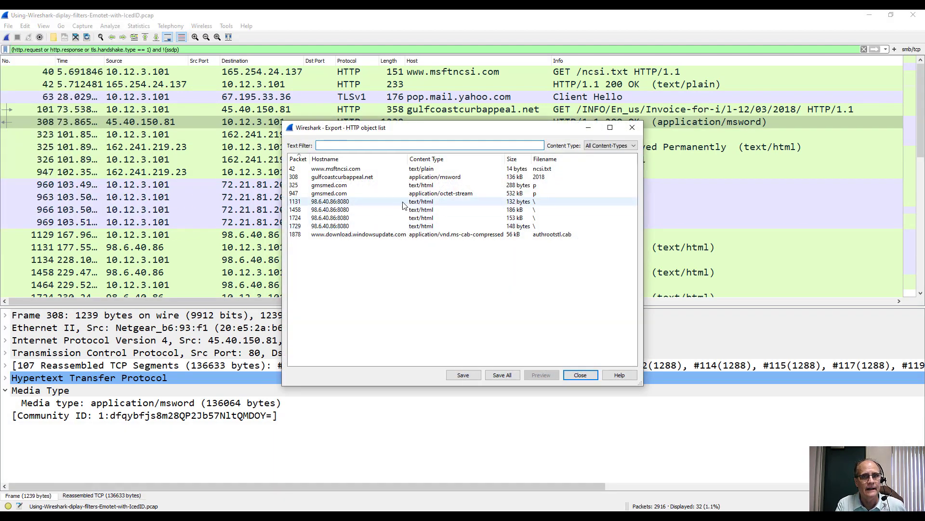
left_click(443, 178)
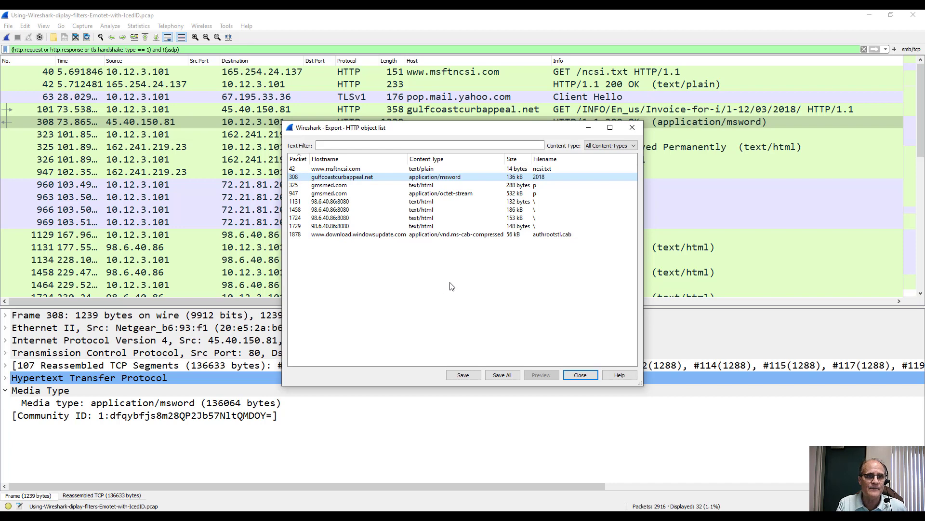
left_click(633, 129)
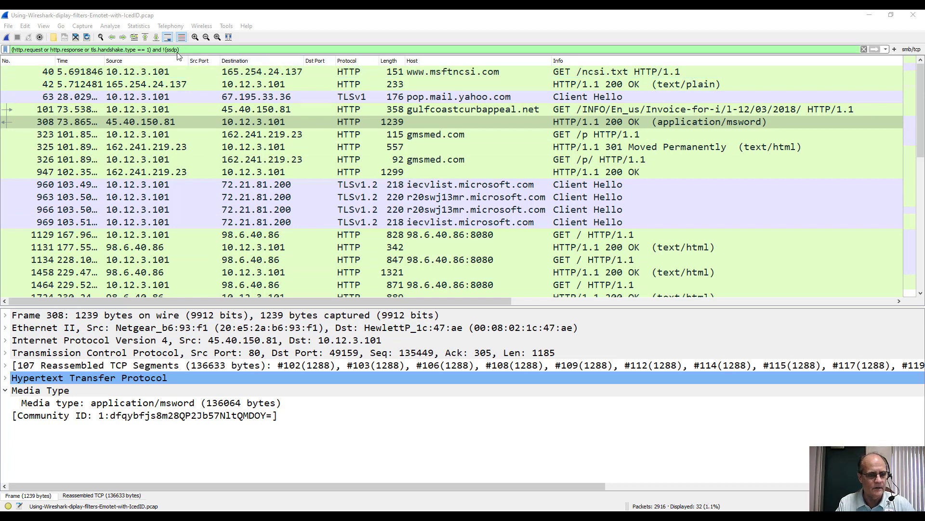
Step: Remove "or http.response" from the display filter and apply the shortened filter
left_click(85, 49)
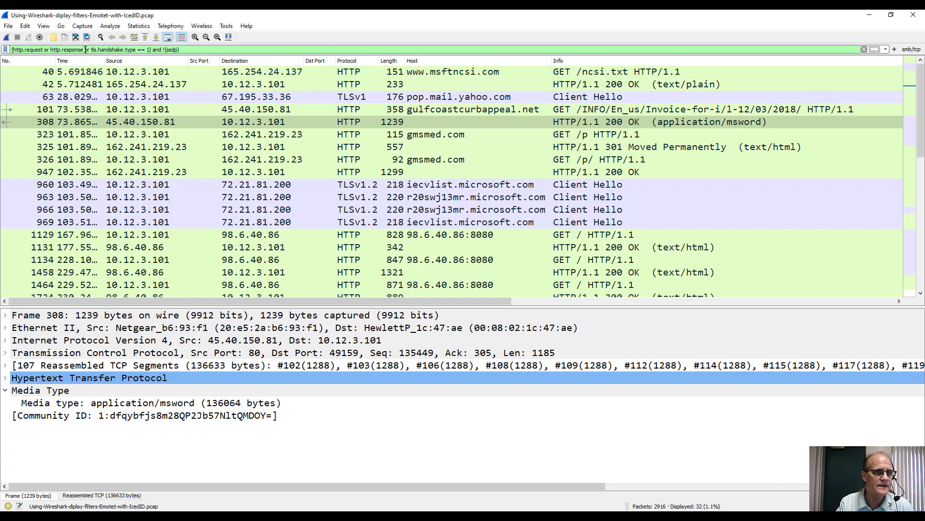
key("ctrl+shift+Left")
key("ctrl+shift+Left")
key("ctrl+shift+Left")
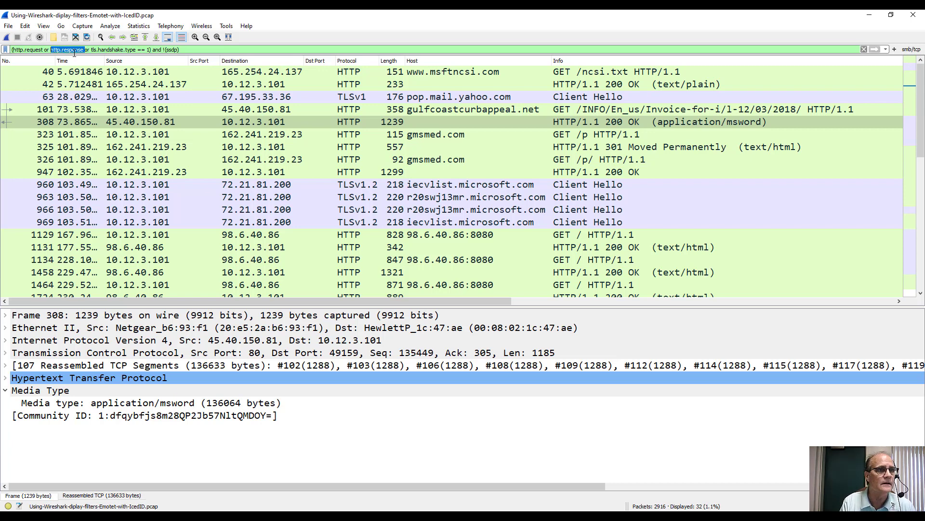
key("ctrl+shift+Left")
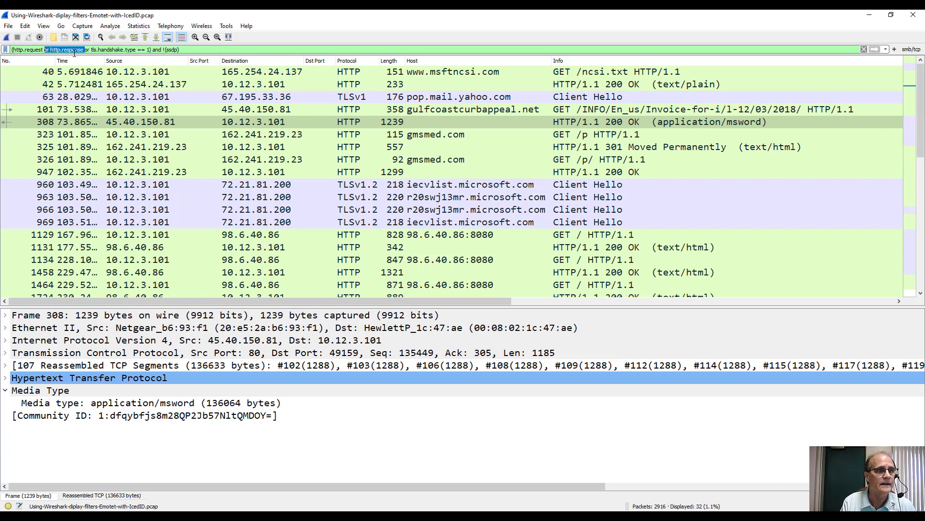
key("Delete")
key("Return")
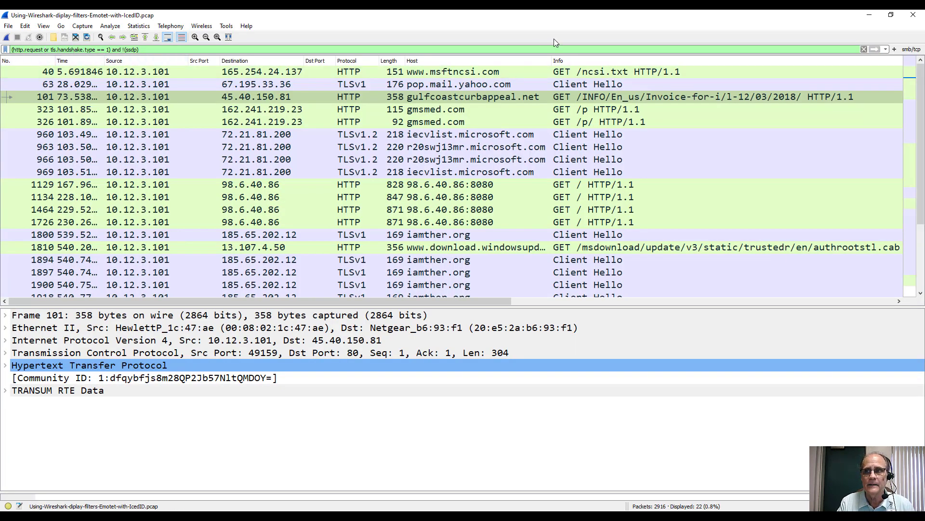
Step: Save the current display filter as a filter button labelled "basic"
left_click(895, 49)
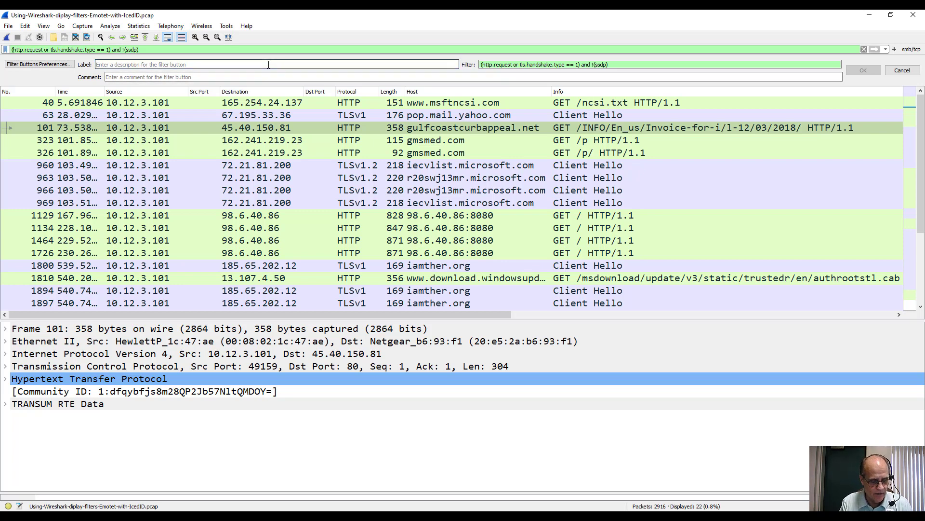
type("basic")
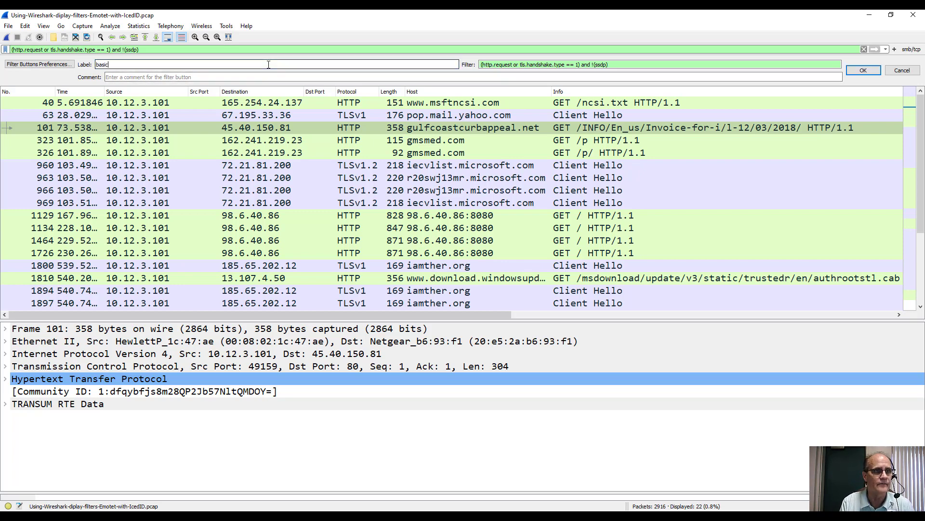
left_click(855, 74)
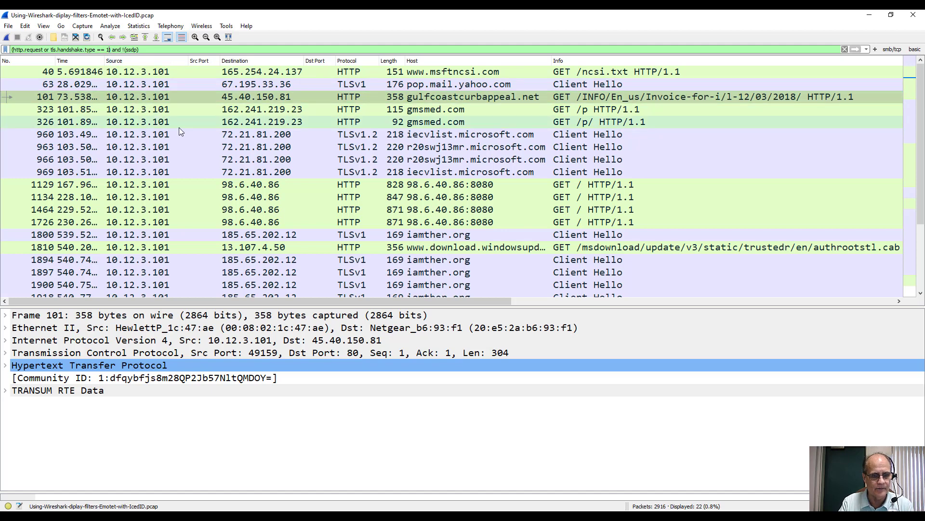
Step: Add "or tcp.flags eq 0x0002" inside the parentheses after the TLS handshake condition and apply the filter
type("or ")
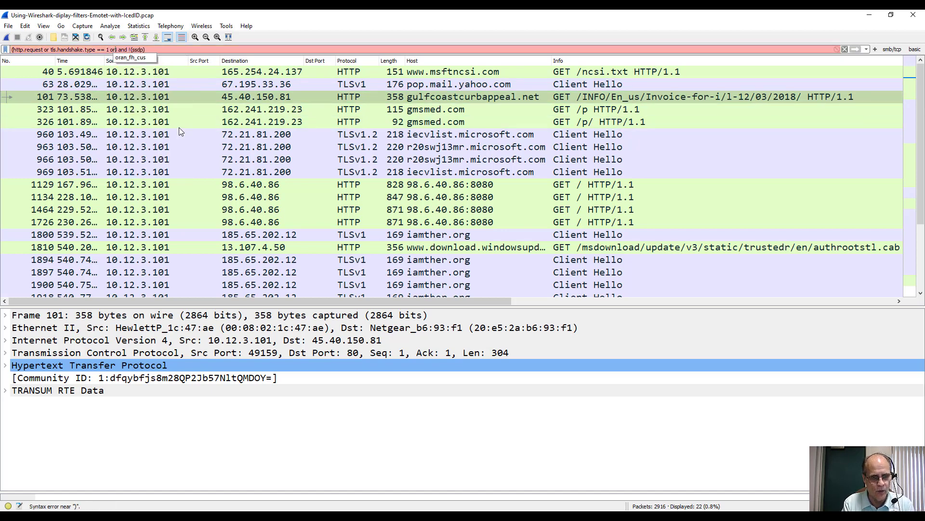
type("tcp")
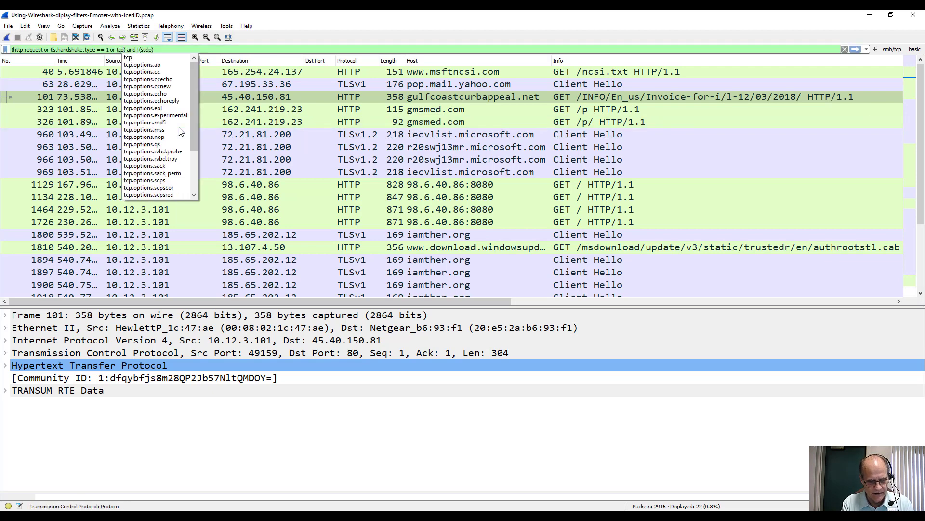
type(".")
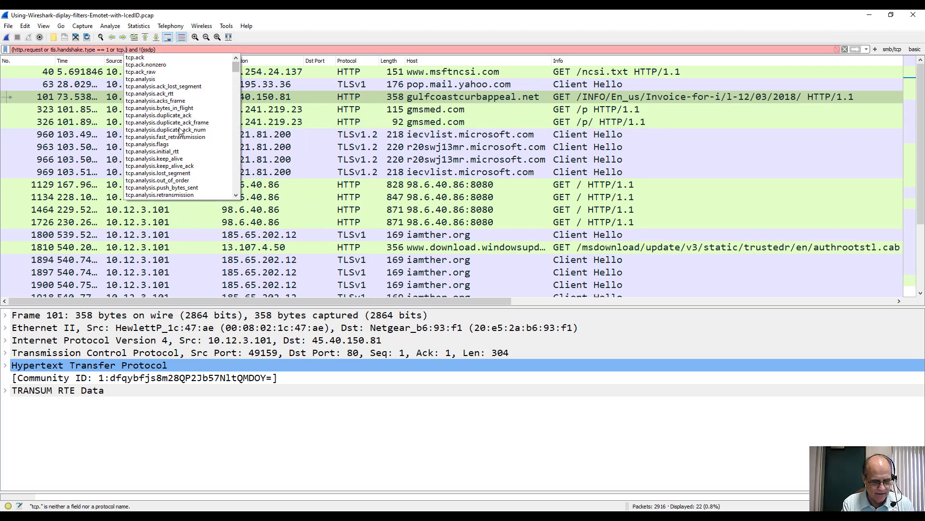
type("flags")
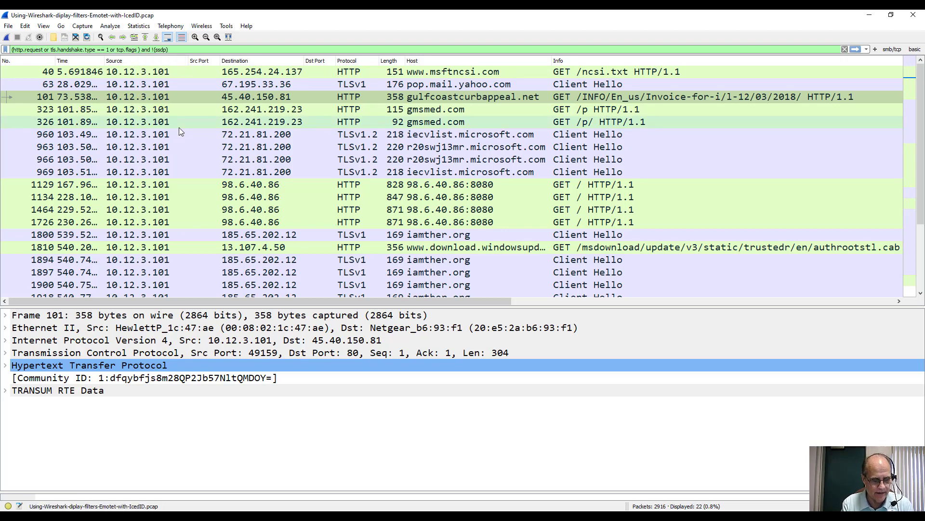
type(" eq ")
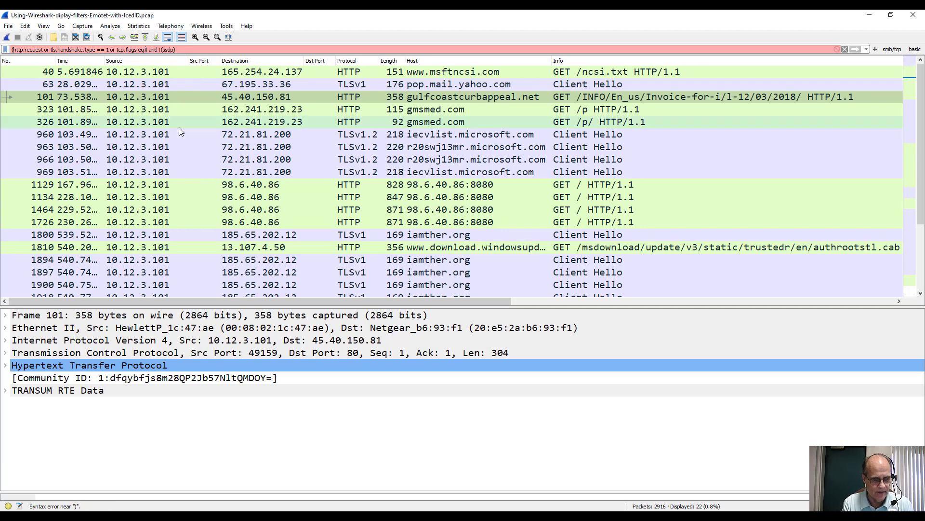
type("0x00")
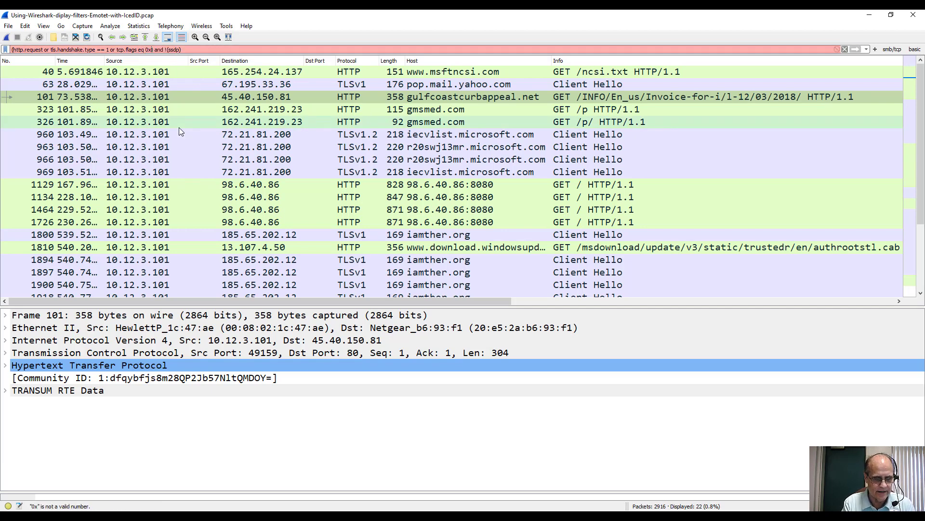
type("02")
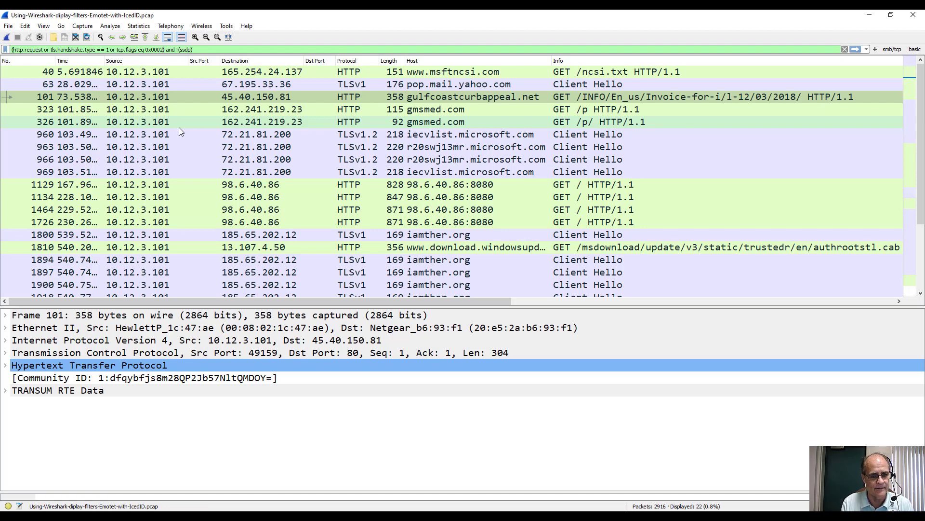
key("Return")
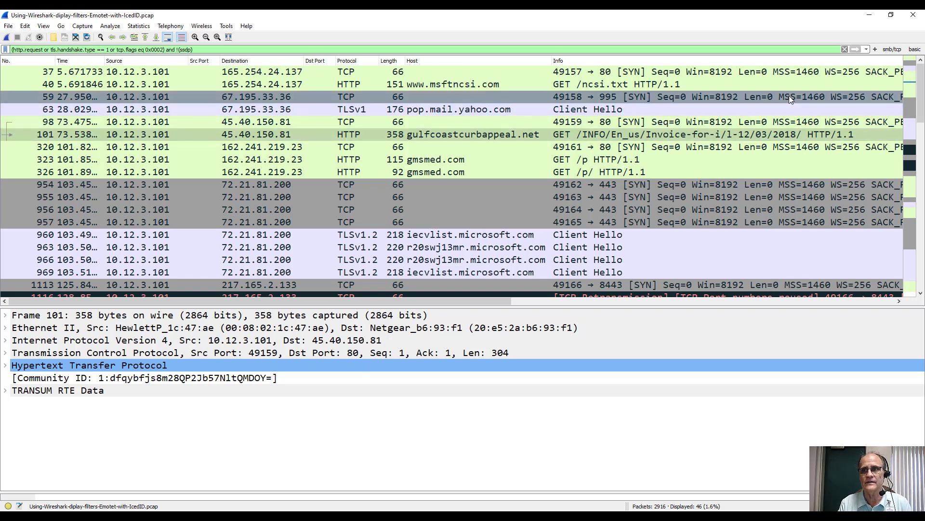
Step: Save the current display filter, including the TCP SYN condition, as a filter button labelled "basic+tcp"
left_click(875, 49)
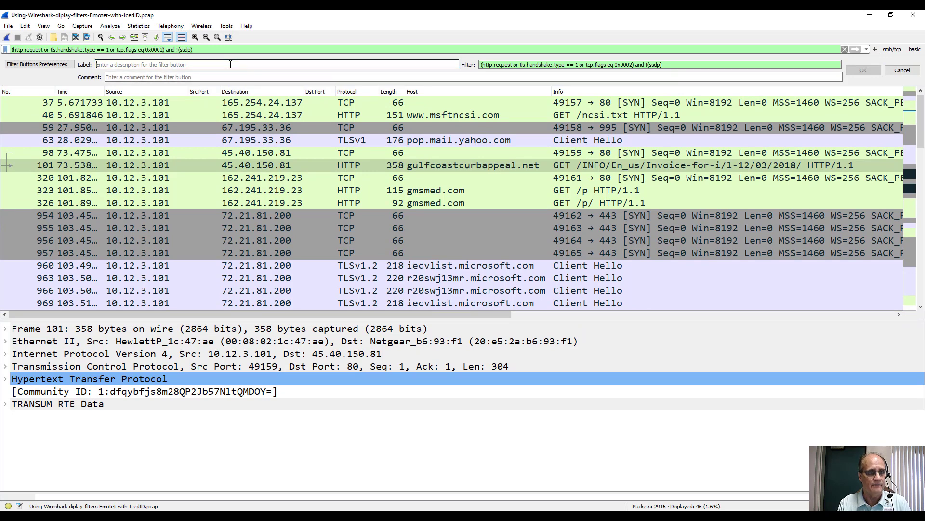
type("bas")
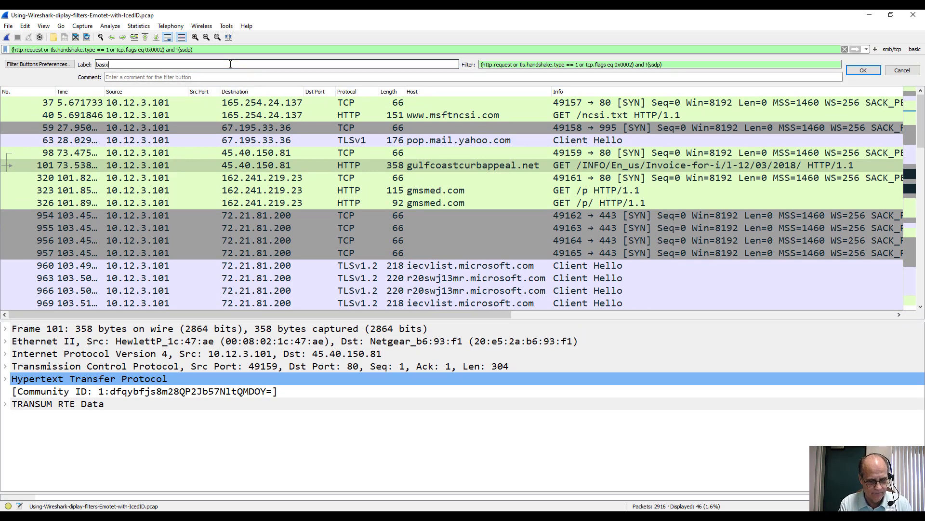
type("ic+")
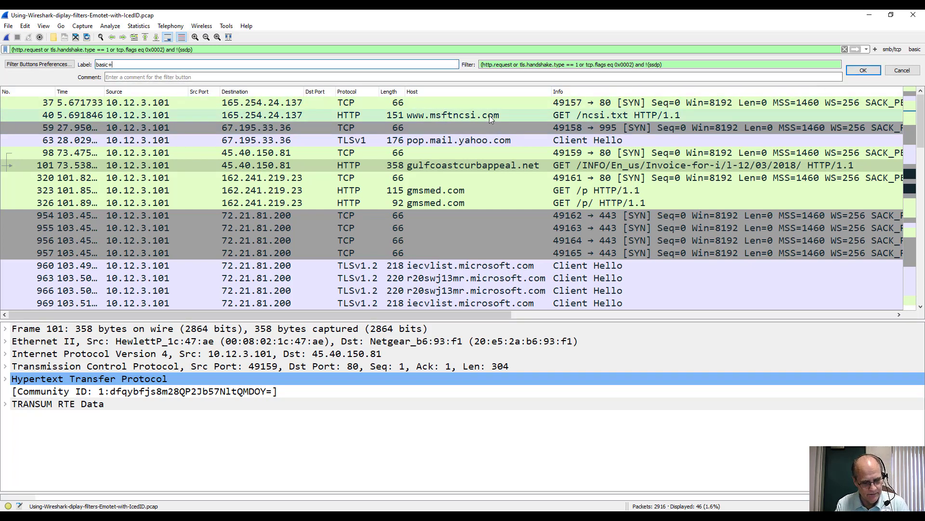
type("tcp")
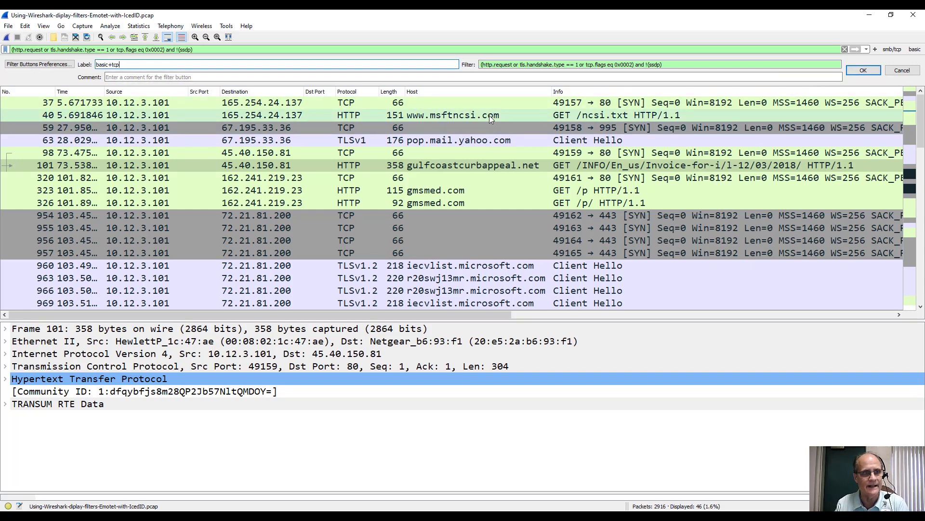
left_click(870, 72)
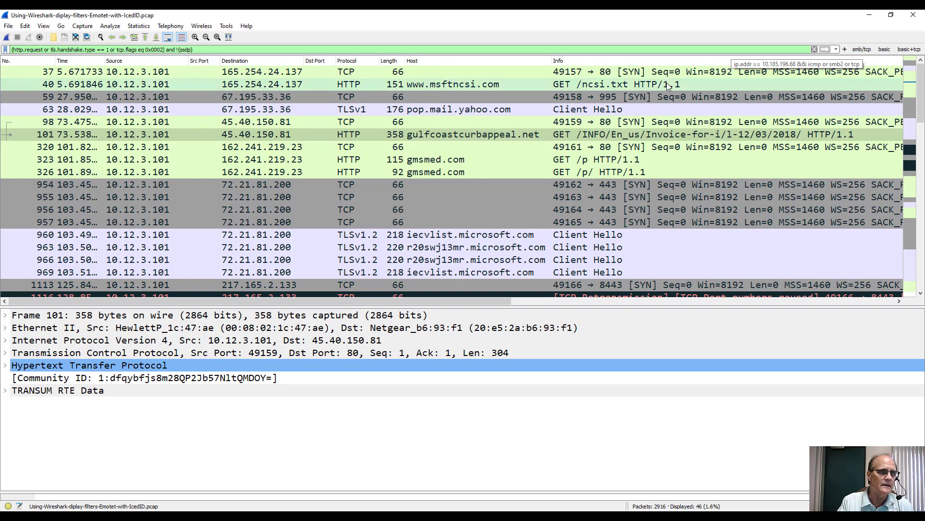
Step: Add "or dns" inside the parentheses after the tcp.flags eq 0x0002 condition and apply the filter
left_click(164, 50)
type("or")
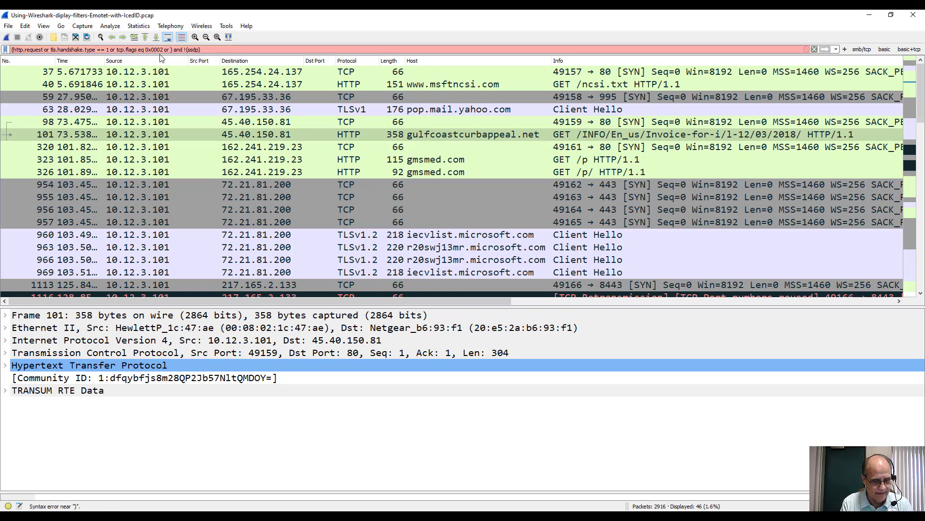
type(" dns")
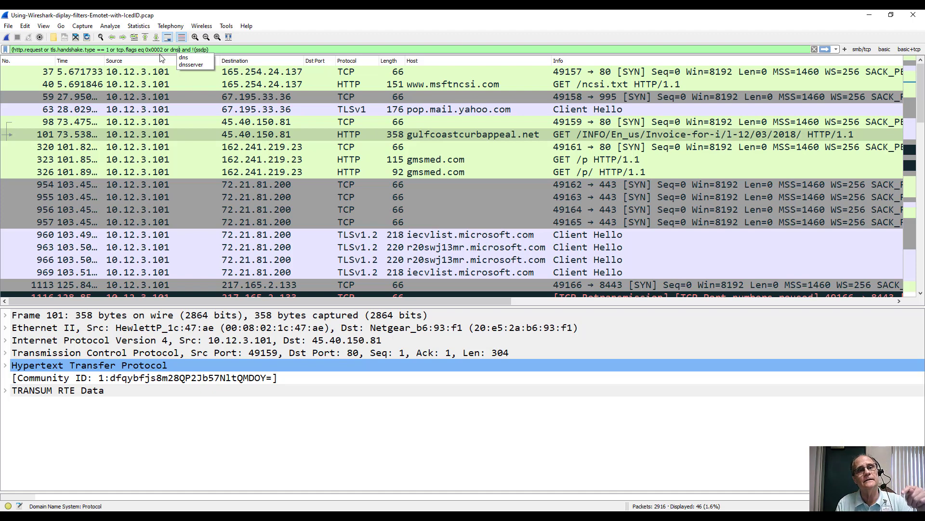
key("Return")
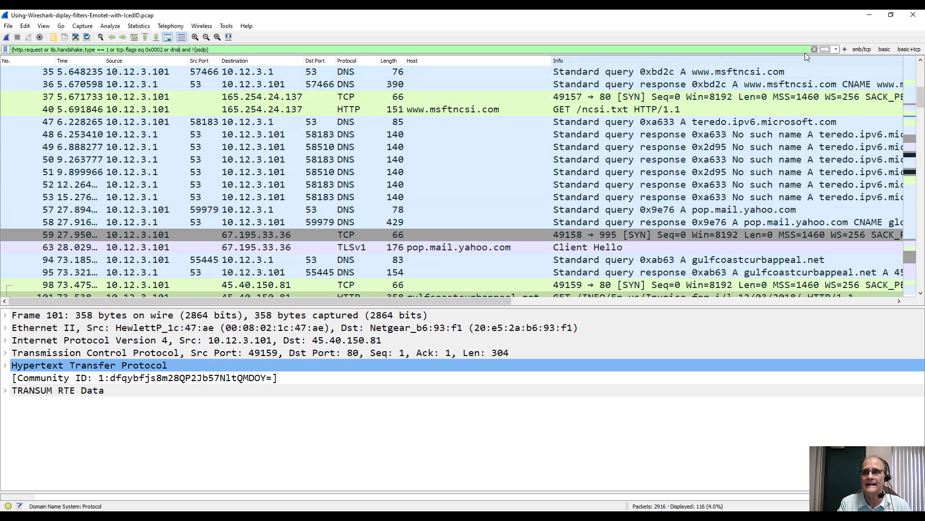
Step: Save the display filter containing the DNS condition as a filter button labelled "basic+DNS"
left_click(845, 49)
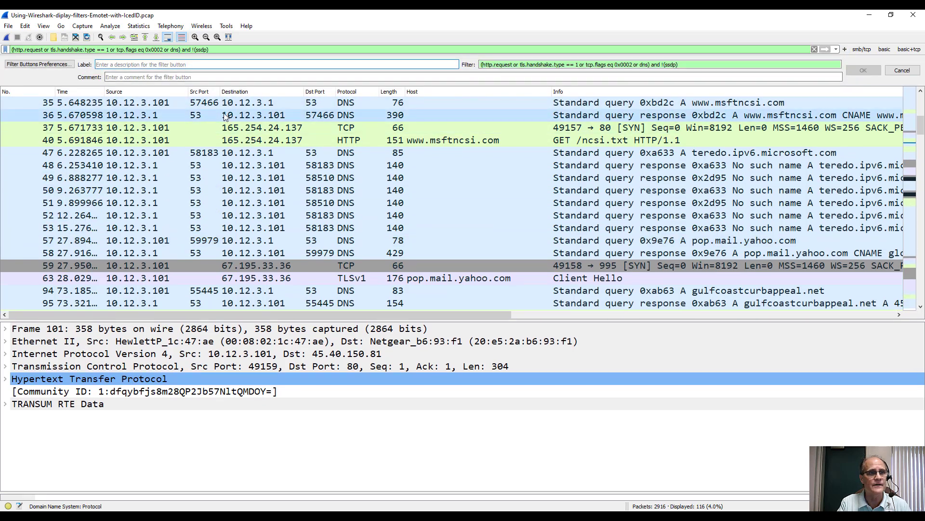
type("basic+")
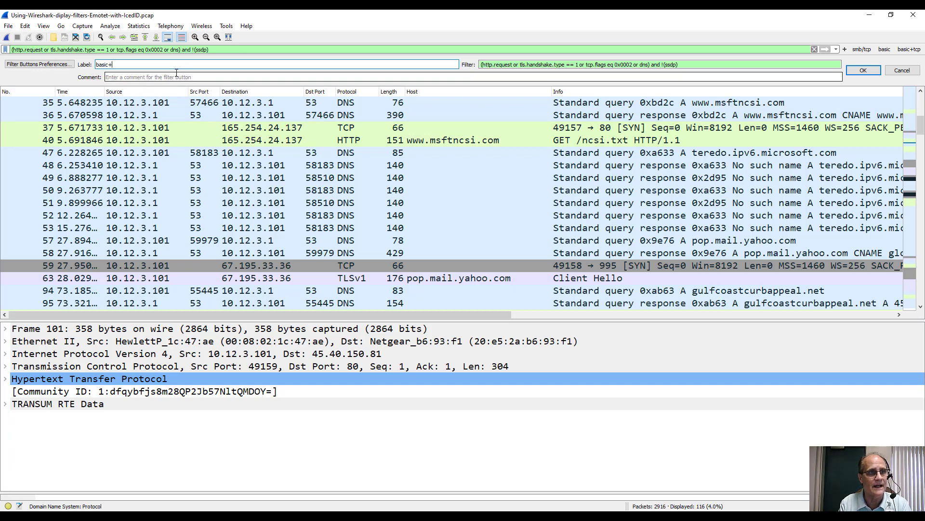
type("DN")
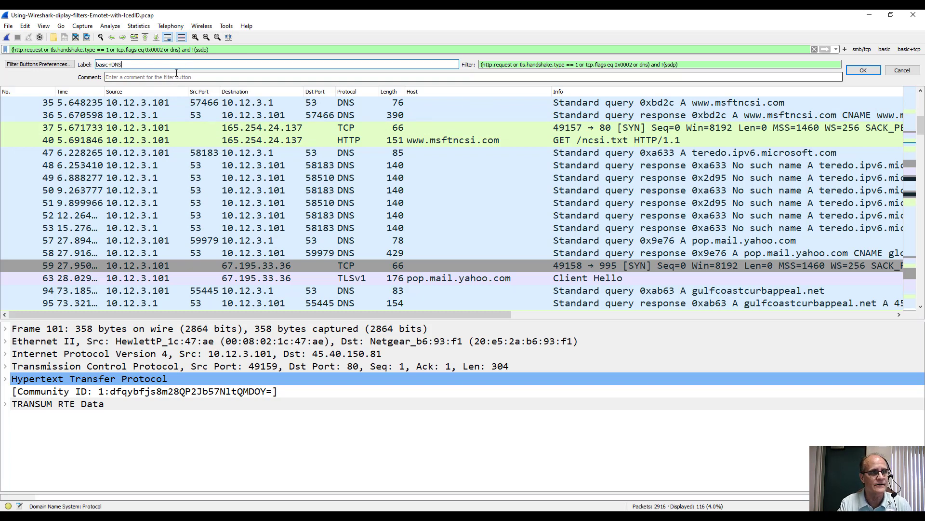
type("S")
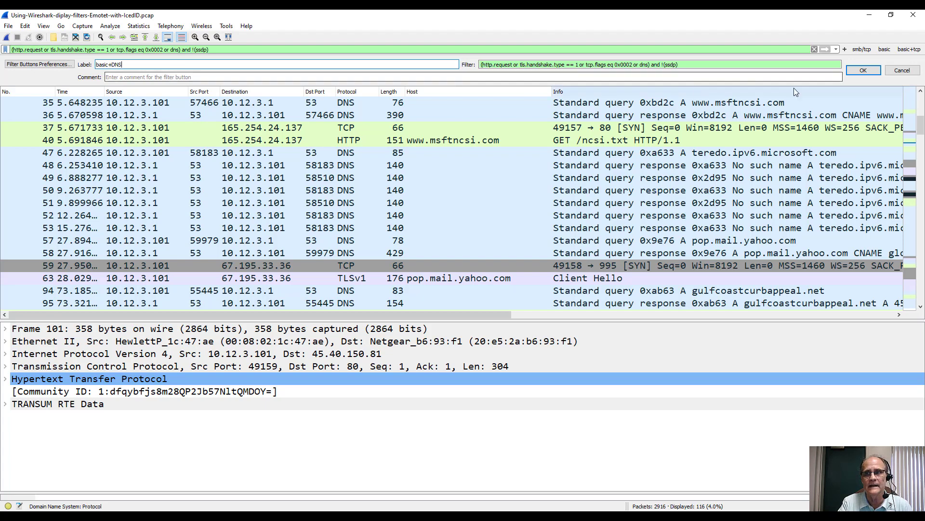
left_click(864, 70)
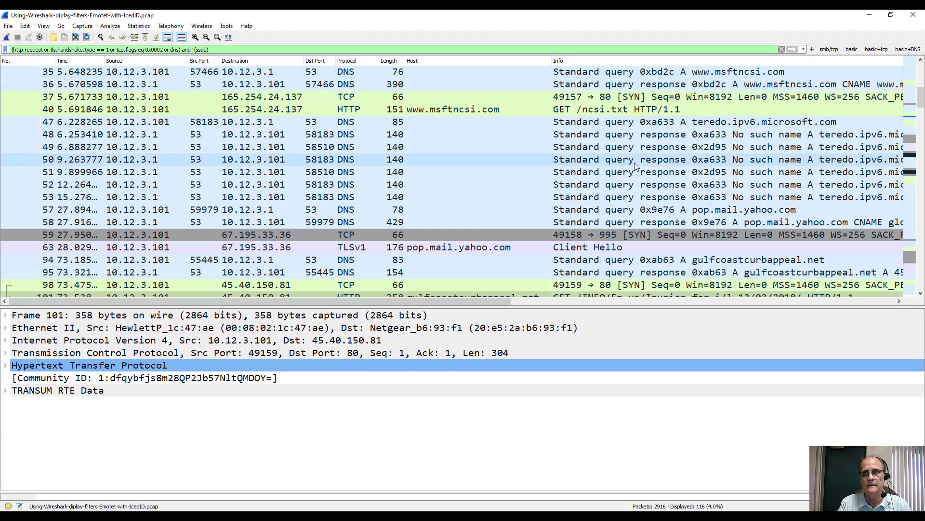
Step: Apply the saved basic, basic+tcp and basic+DNS filters in turn to compare the packets each one shows
left_click(851, 50)
left_click(871, 51)
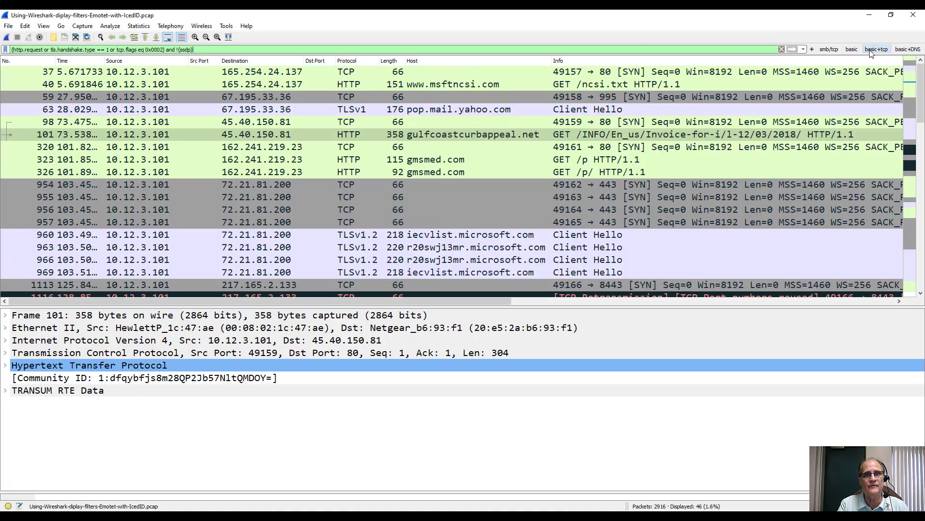
left_click(909, 50)
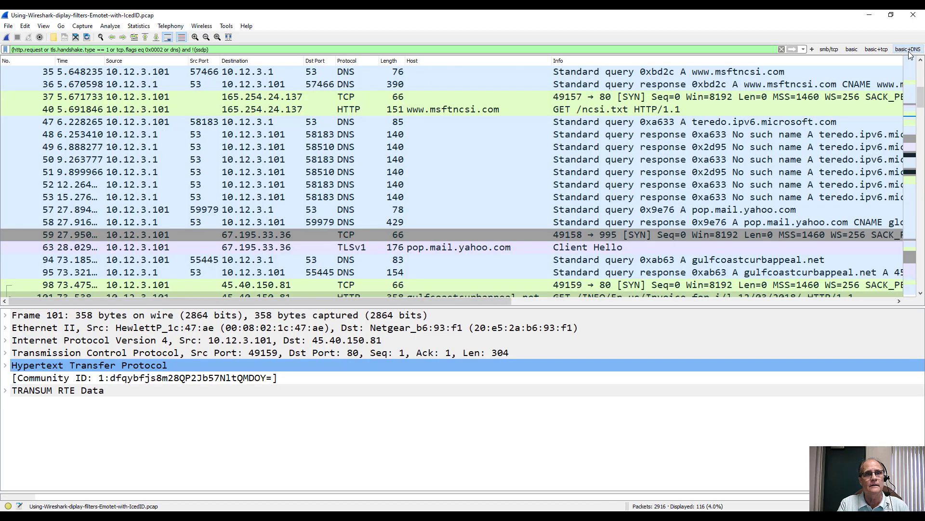
Step: Apply the saved basic filter, insert "http.response or" before tls.handshake.type, and apply the extended filter
left_click(852, 49)
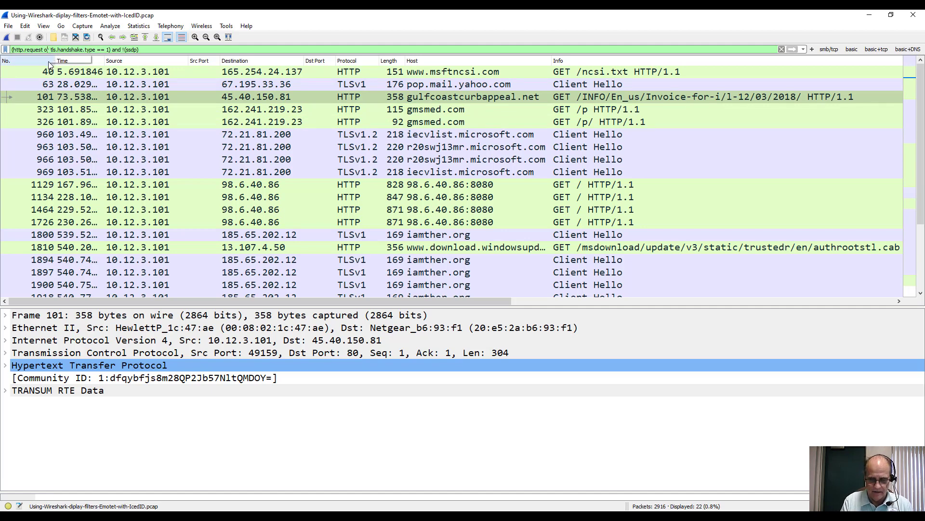
type("http")
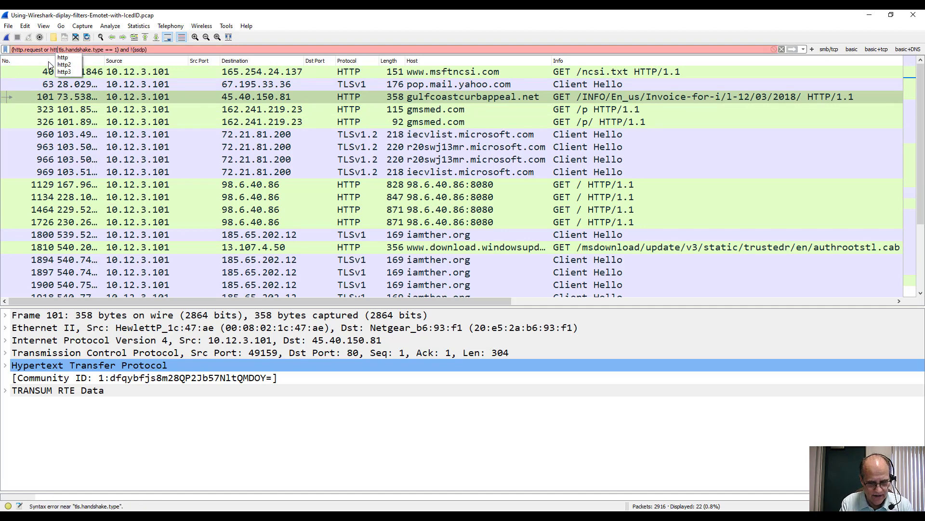
type(".respon")
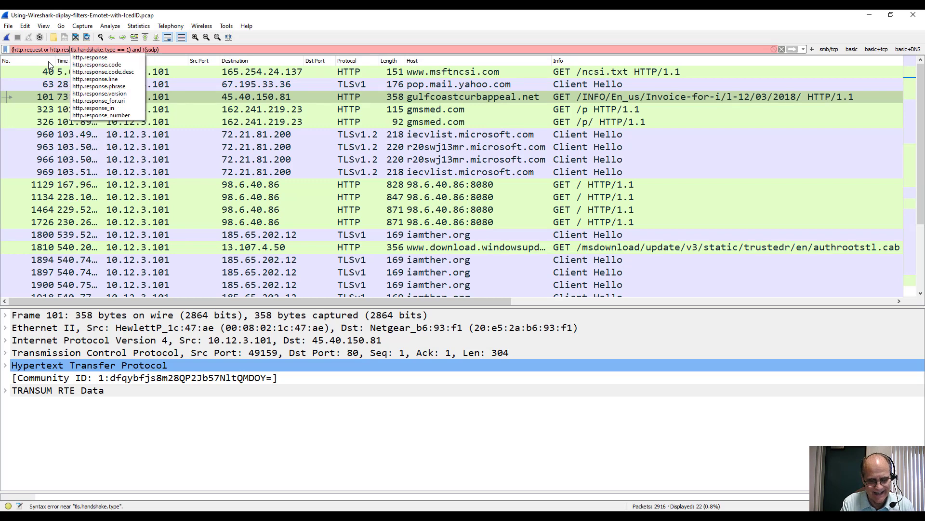
type("se or")
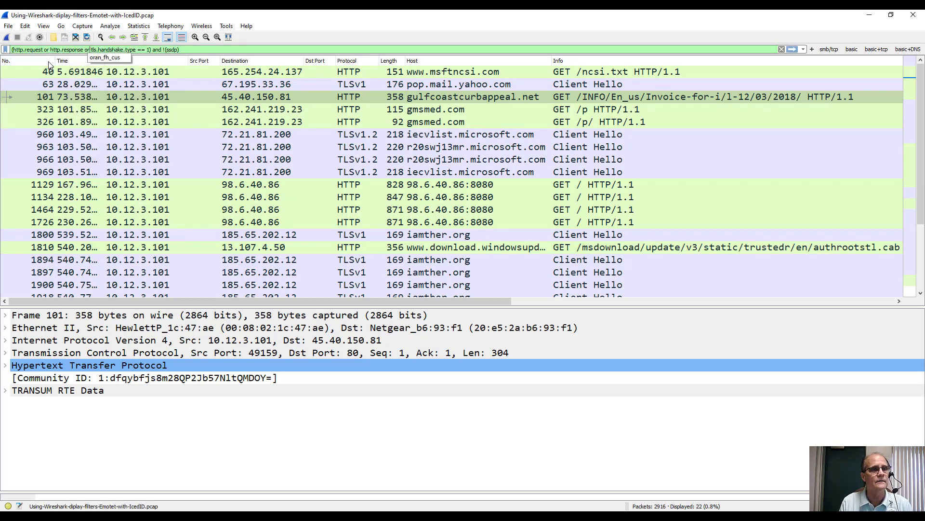
key("Return")
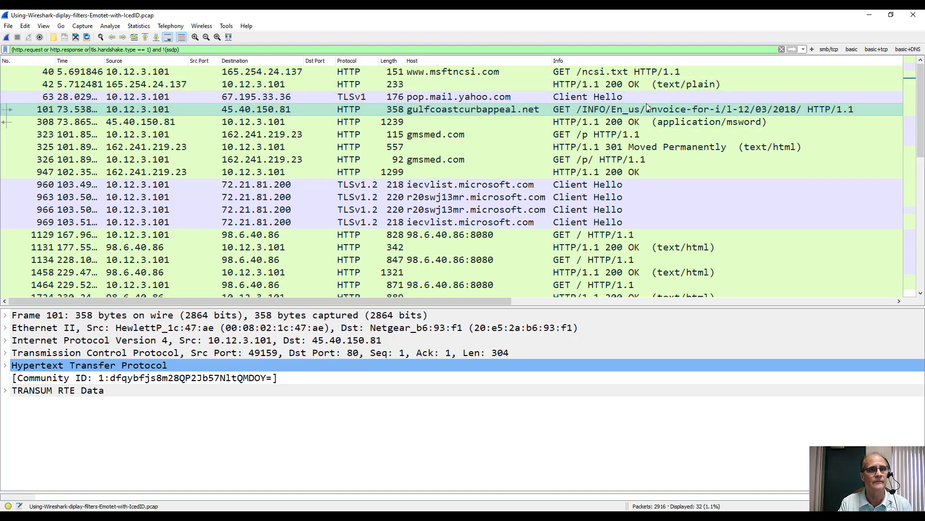
Step: Save the display filter containing the http.response condition as a filter button labelled "basic+HTTP"
left_click(813, 50)
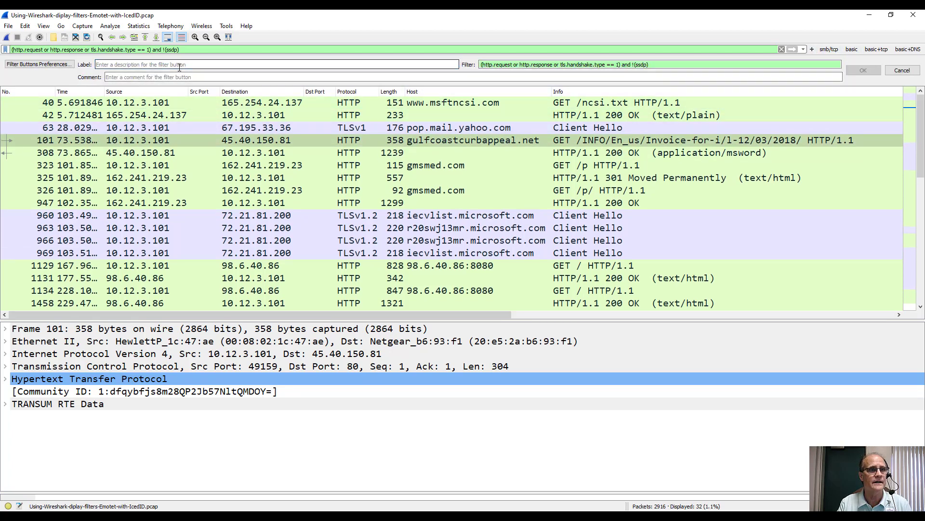
type("basic+")
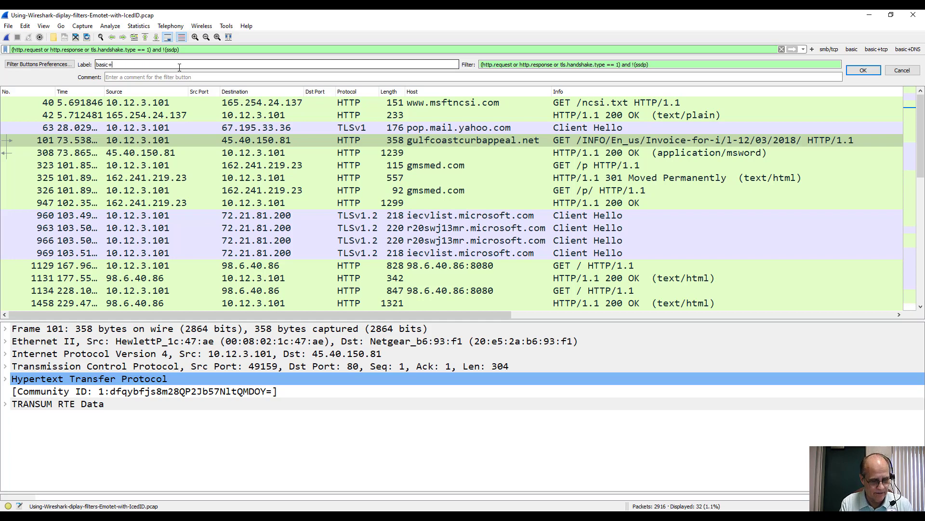
type("HTTP")
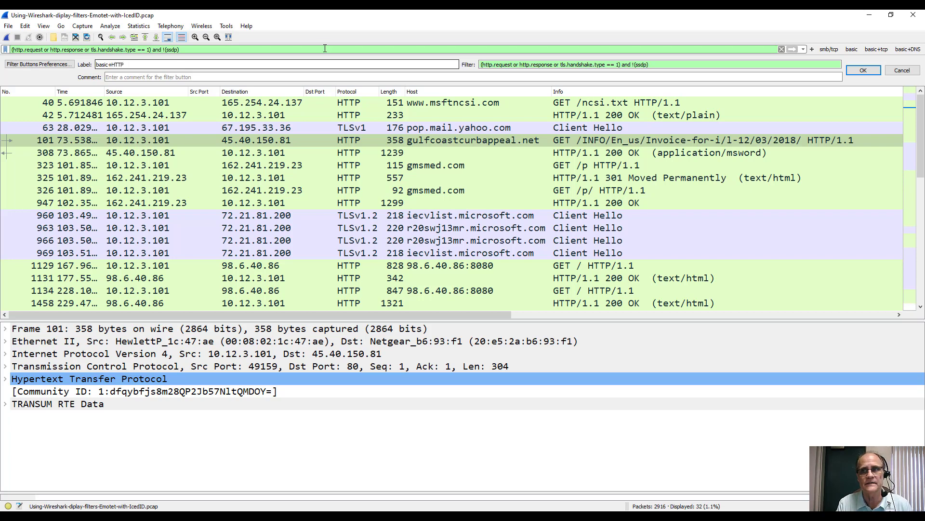
left_click(857, 71)
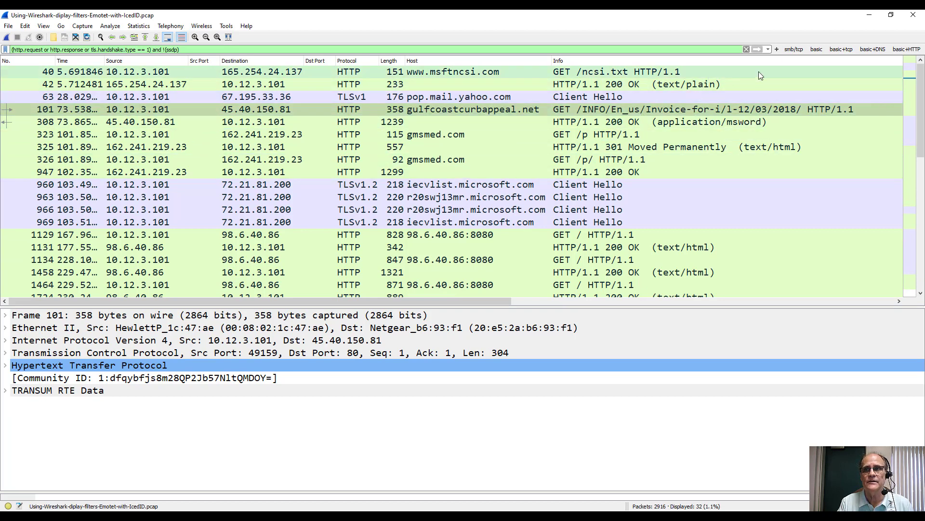
Step: Compare the packets shown by the saved basic, basic+HTTP and smb/tcp filters, ending with basic+HTTP applied
left_click(816, 49)
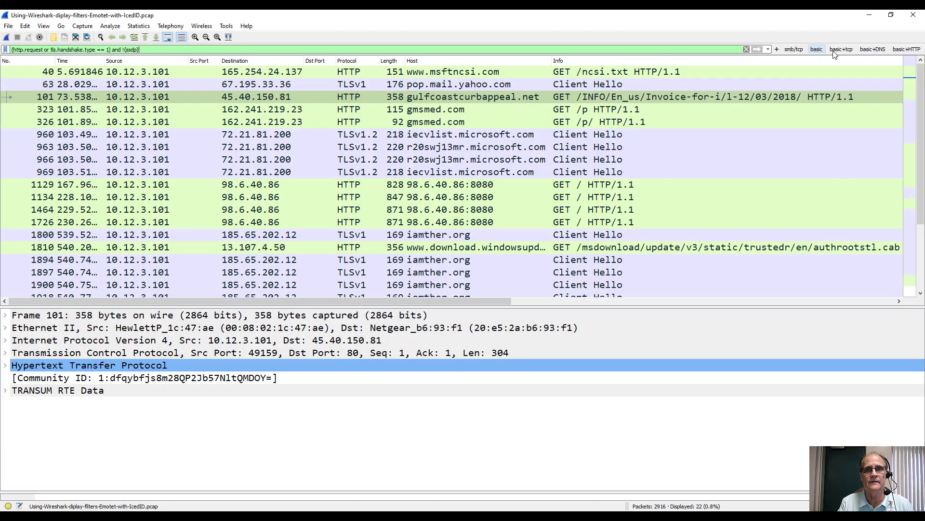
left_click(899, 50)
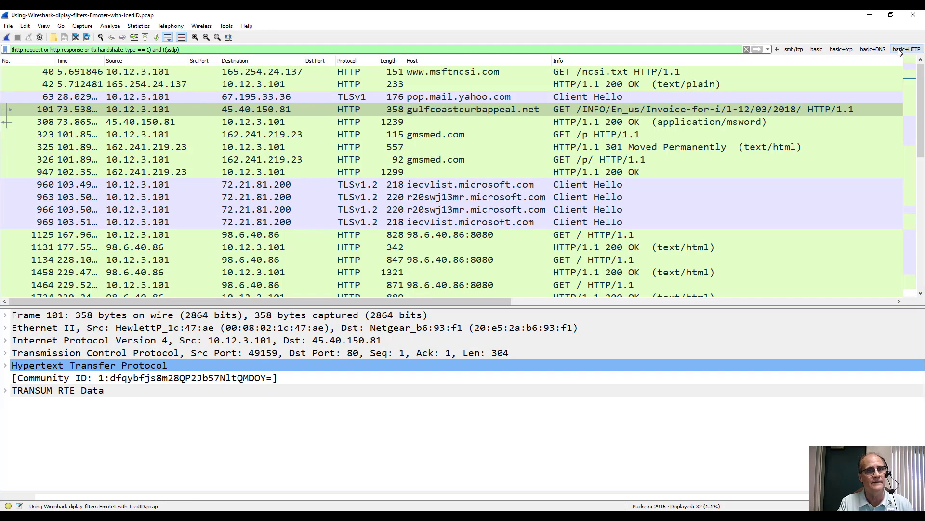
left_click(792, 50)
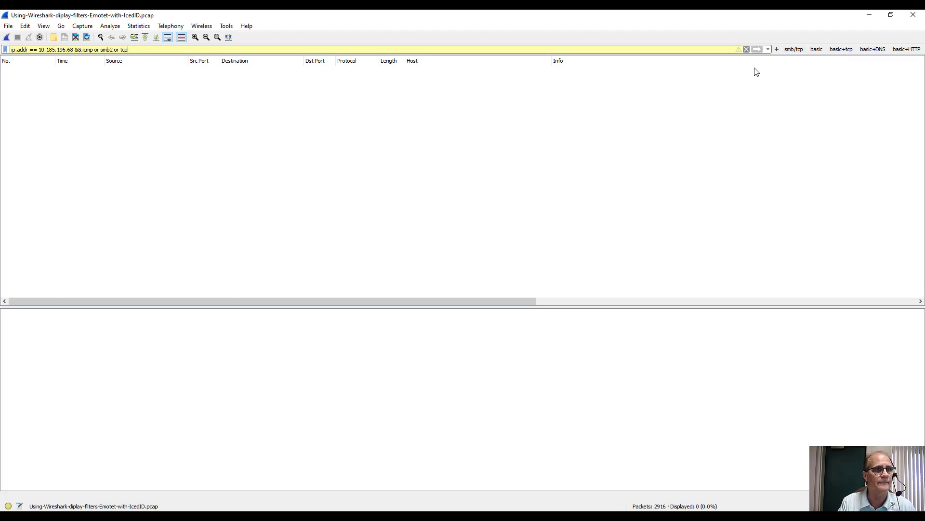
left_click(905, 49)
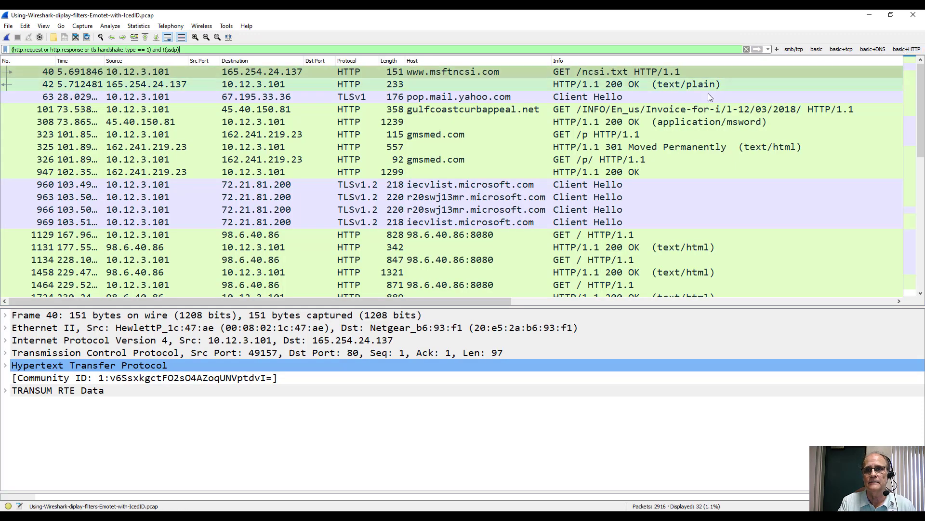